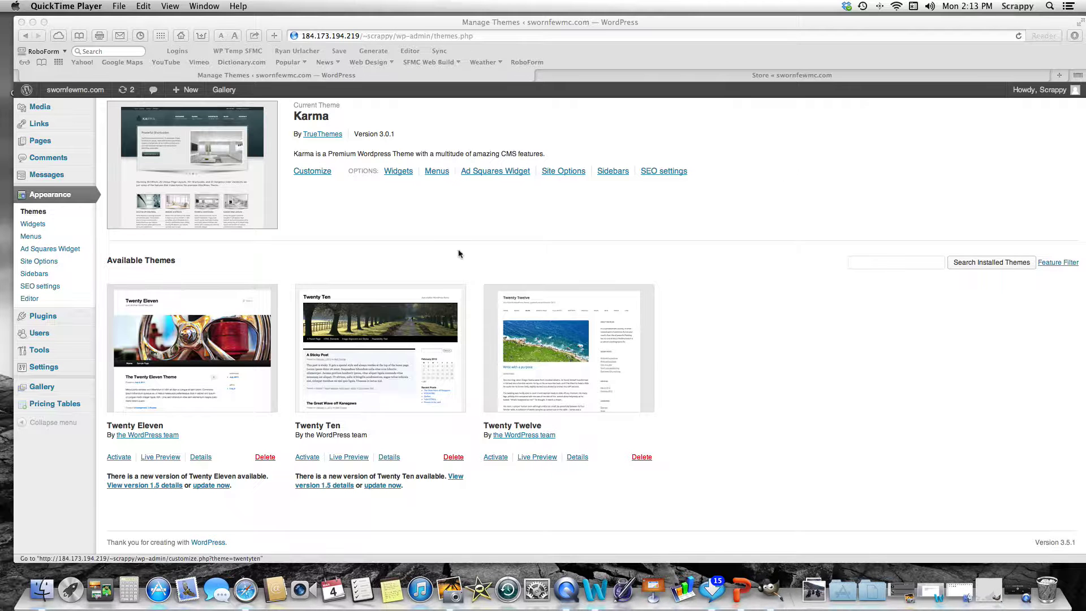
Bring Safari forward and select the word Karma in the theme title
{"action": "scroll", "coordinate": [388, 265], "scroll_direction": "up", "scroll_amount": 1}
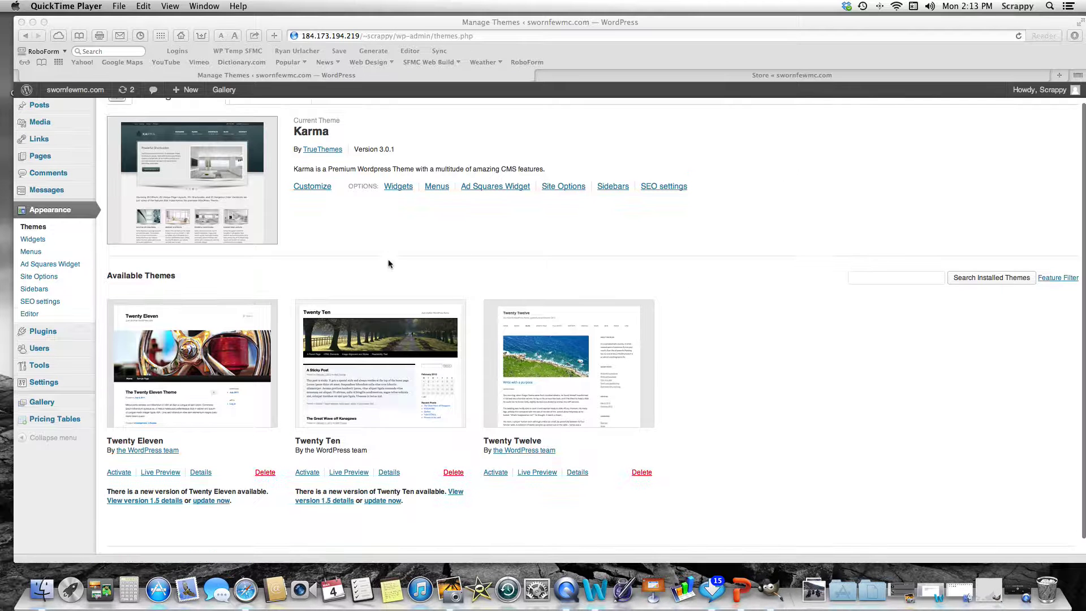
{"action": "left_click", "coordinate": [326, 138]}
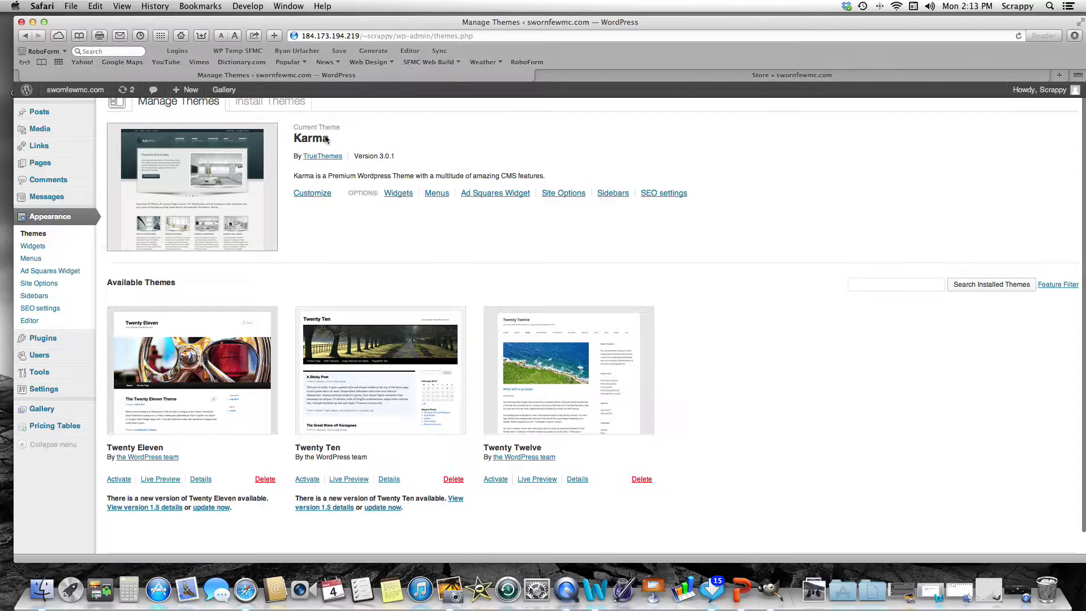
{"action": "double_click", "coordinate": [325, 138]}
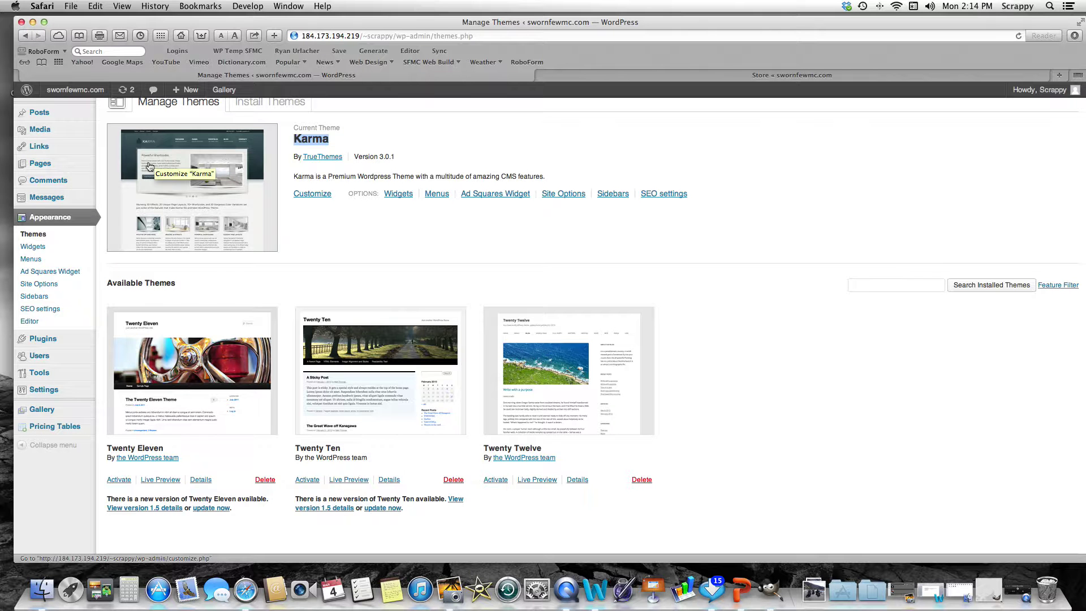
Reset the page zoom and switch to the live Store « swornfewmc.com tab
{"action": "scroll", "coordinate": [149, 186], "scroll_direction": "up", "scroll_amount": 5}
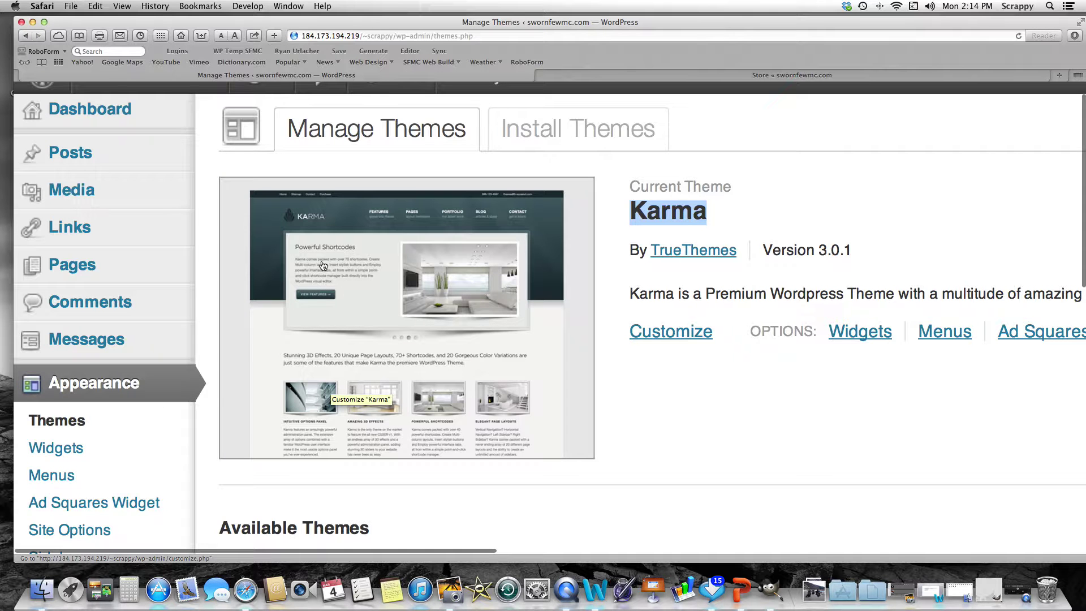
{"action": "key", "text": "super+0"}
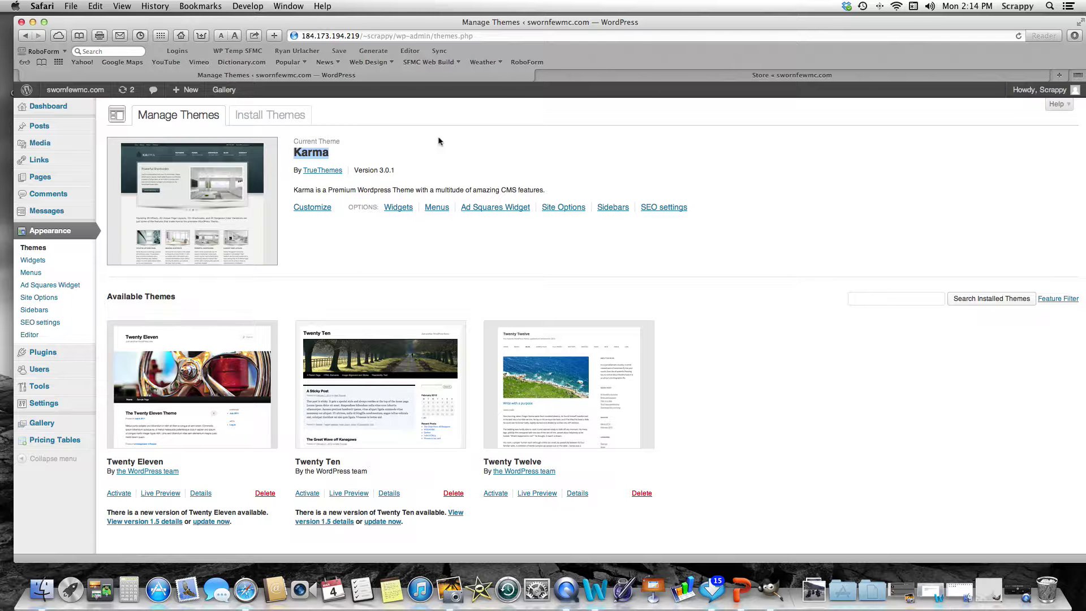
{"action": "left_click", "coordinate": [588, 80]}
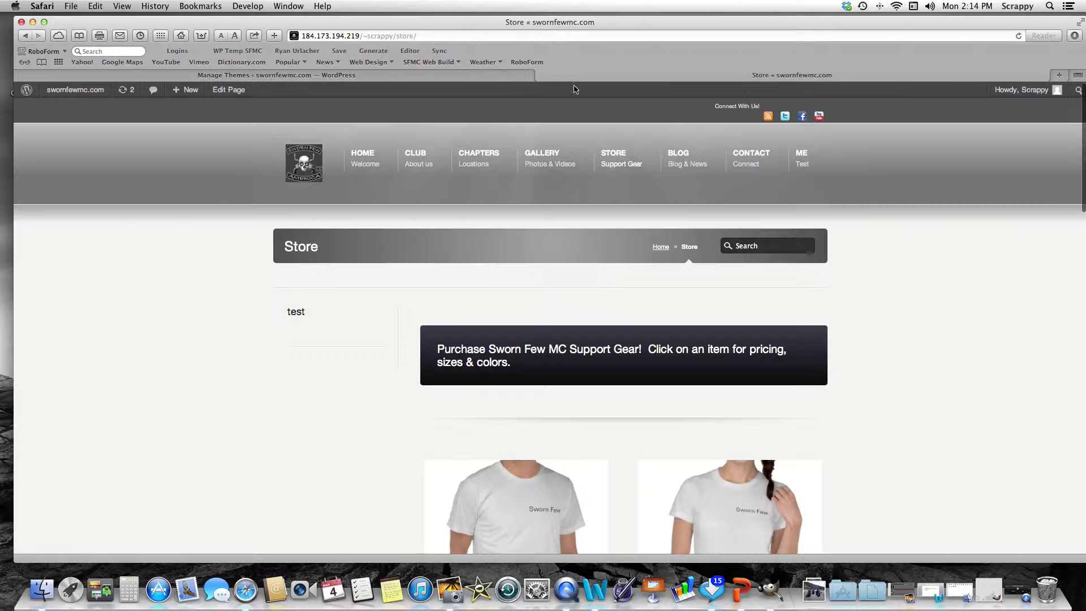
Open the site's HOME page and scroll through its slideshow and sections
{"action": "left_click", "coordinate": [367, 165]}
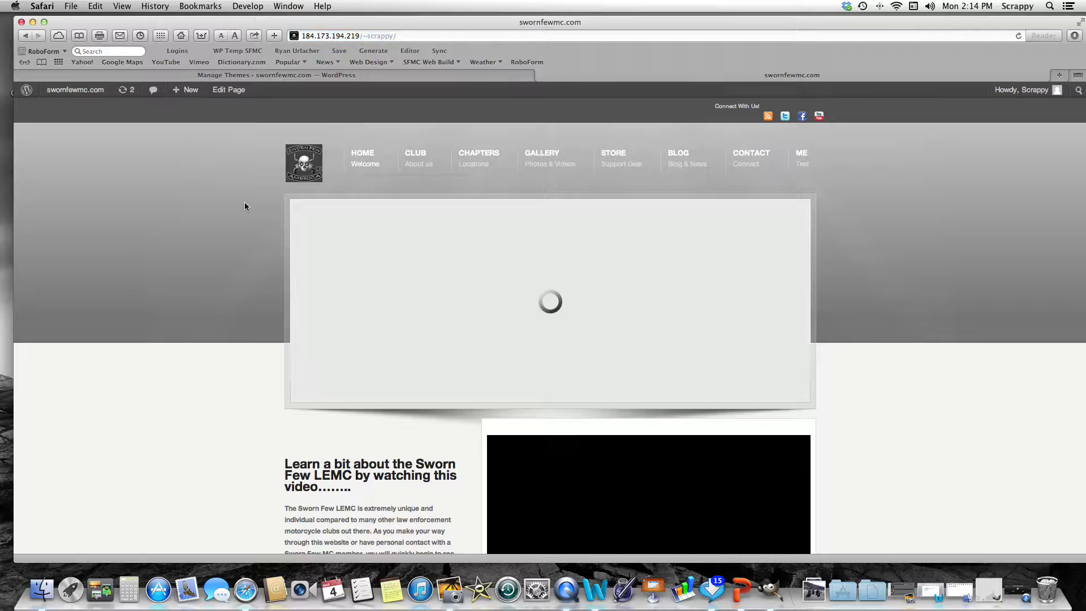
{"action": "scroll", "coordinate": [225, 220], "scroll_direction": "down", "scroll_amount": 3}
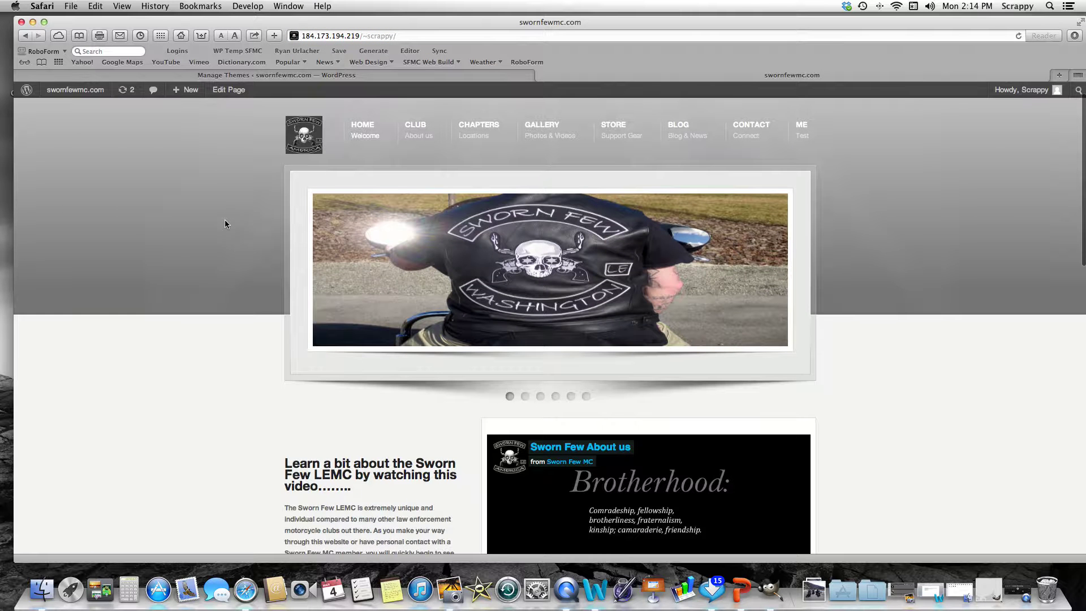
{"action": "scroll", "coordinate": [225, 220], "scroll_direction": "up", "scroll_amount": 3}
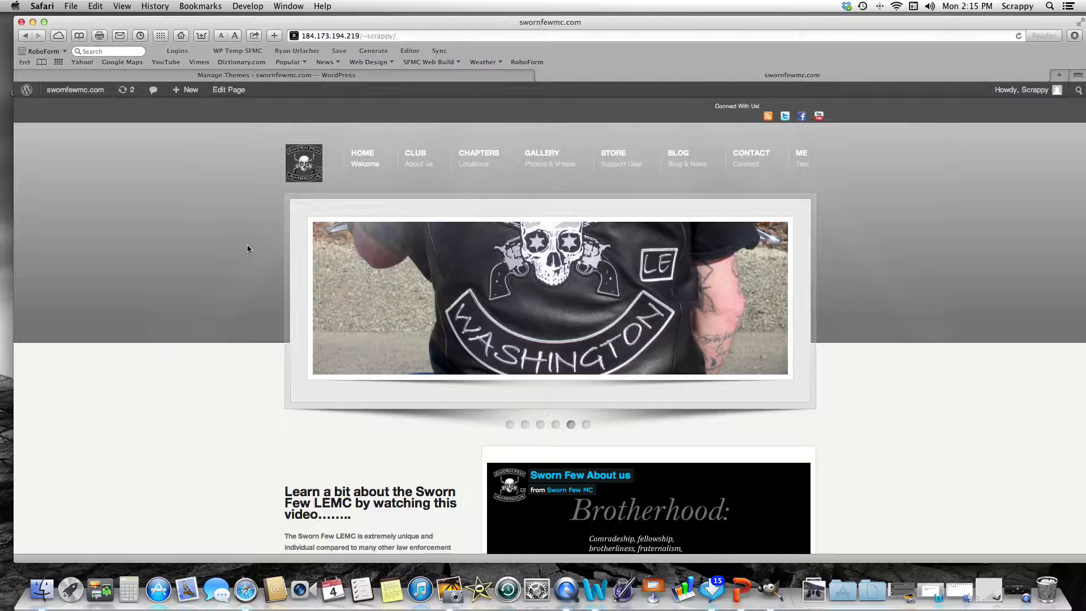
{"action": "scroll", "coordinate": [386, 223], "scroll_direction": "down", "scroll_amount": 5}
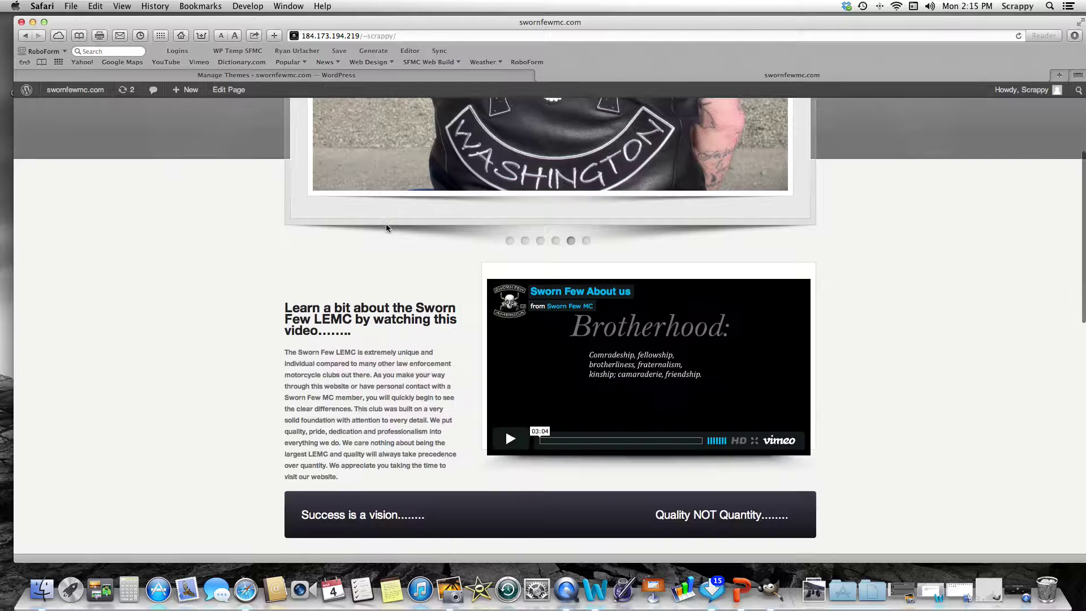
{"action": "scroll", "coordinate": [387, 227], "scroll_direction": "up", "scroll_amount": 5}
{"action": "scroll", "coordinate": [386, 226], "scroll_direction": "down", "scroll_amount": 5}
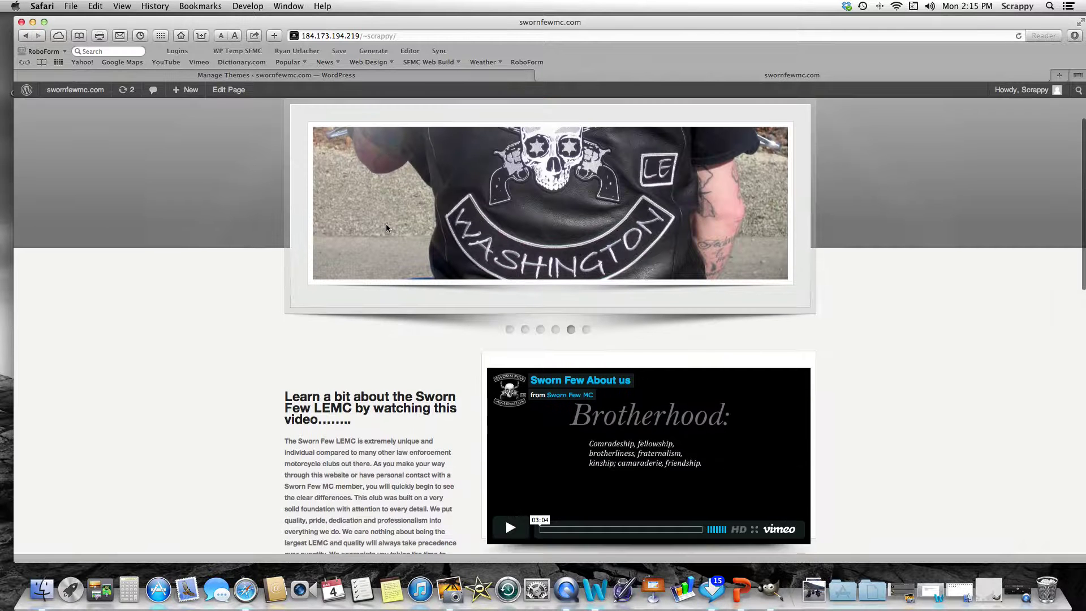
{"action": "scroll", "coordinate": [386, 224], "scroll_direction": "up", "scroll_amount": 1}
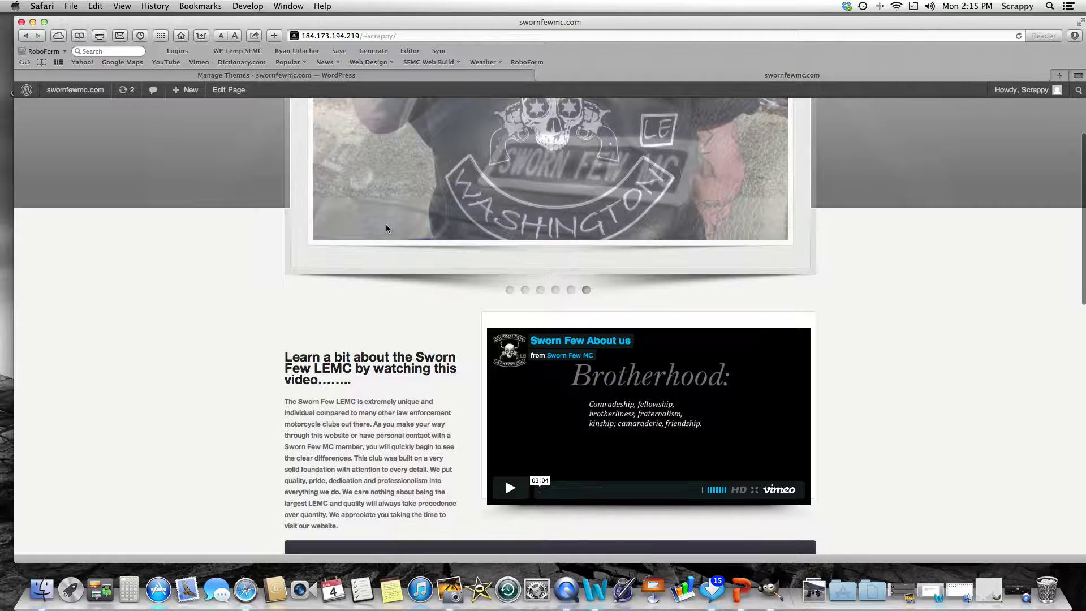
{"action": "scroll", "coordinate": [386, 227], "scroll_direction": "up", "scroll_amount": 1}
{"action": "scroll", "coordinate": [386, 228], "scroll_direction": "down", "scroll_amount": 2}
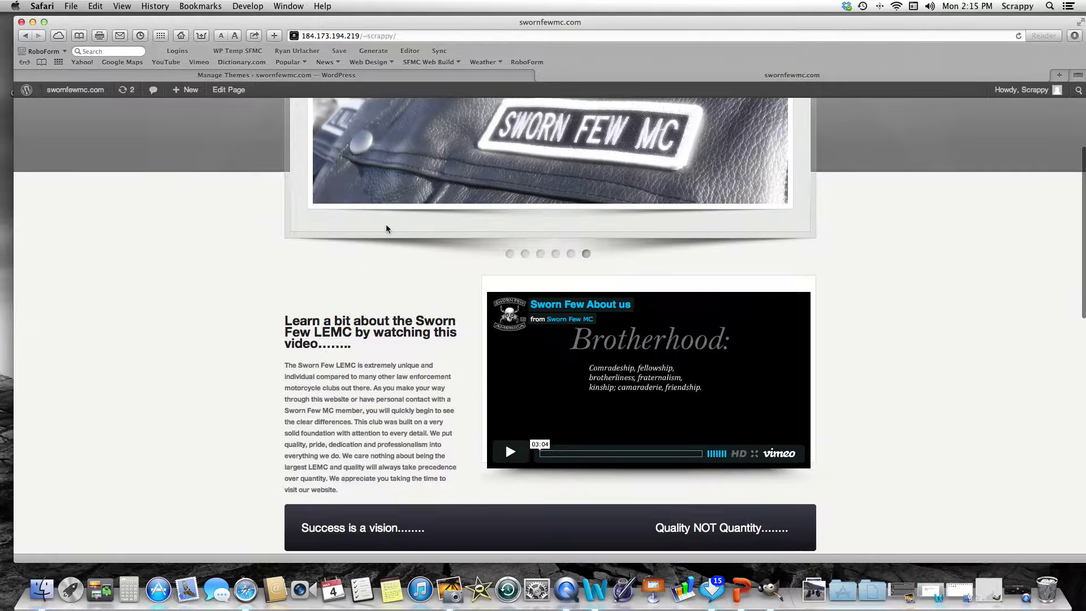
{"action": "scroll", "coordinate": [386, 228], "scroll_direction": "down", "scroll_amount": 2}
{"action": "scroll", "coordinate": [387, 228], "scroll_direction": "up", "scroll_amount": 2}
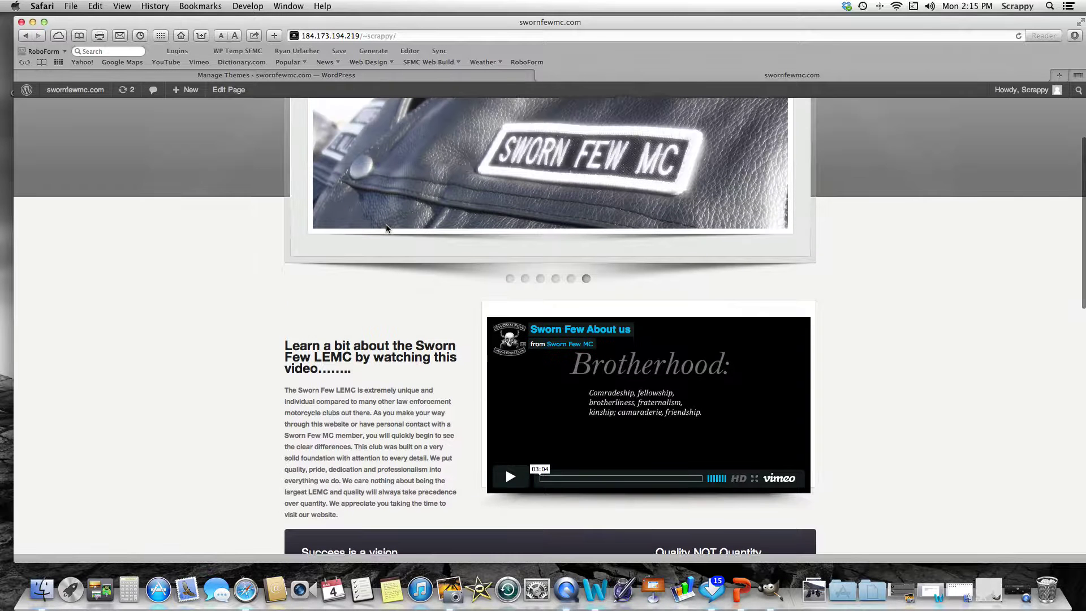
Finish browsing the home page and open the CLUB / About us page
{"action": "scroll", "coordinate": [386, 226], "scroll_direction": "down", "scroll_amount": 2}
{"action": "scroll", "coordinate": [387, 227], "scroll_direction": "up", "scroll_amount": 1}
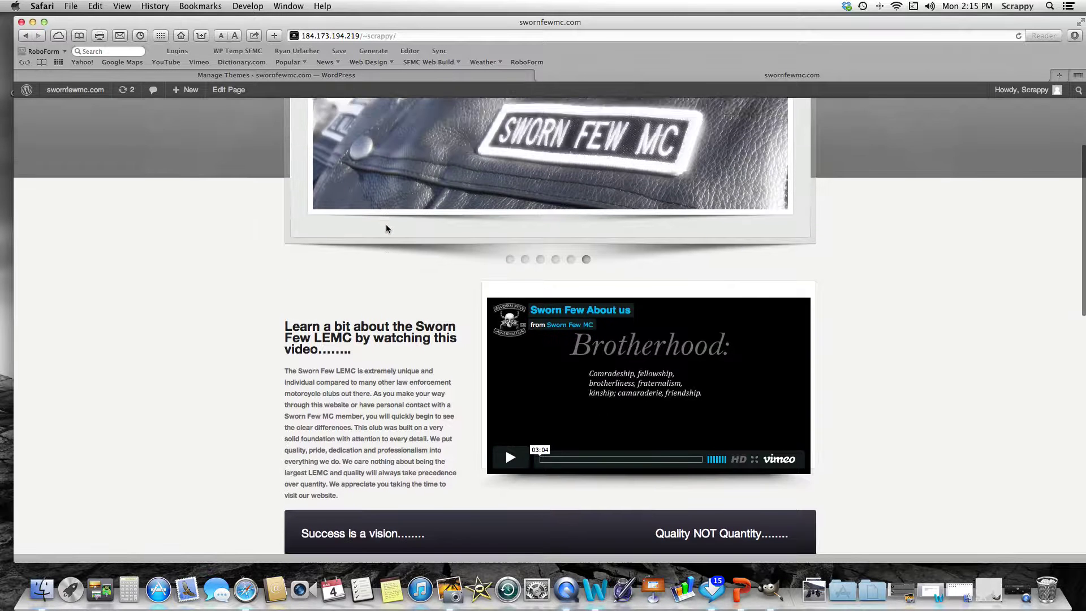
{"action": "scroll", "coordinate": [386, 227], "scroll_direction": "down", "scroll_amount": 4}
{"action": "scroll", "coordinate": [386, 226], "scroll_direction": "down", "scroll_amount": 1}
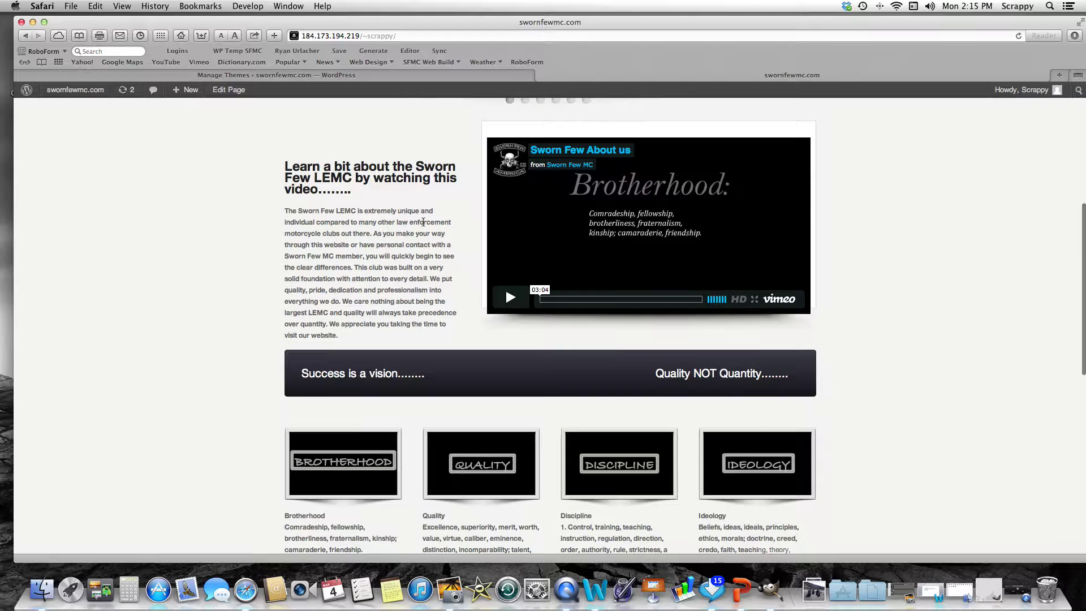
{"action": "scroll", "coordinate": [386, 225], "scroll_direction": "up", "scroll_amount": 10}
{"action": "mouse_move", "coordinate": [482, 169]}
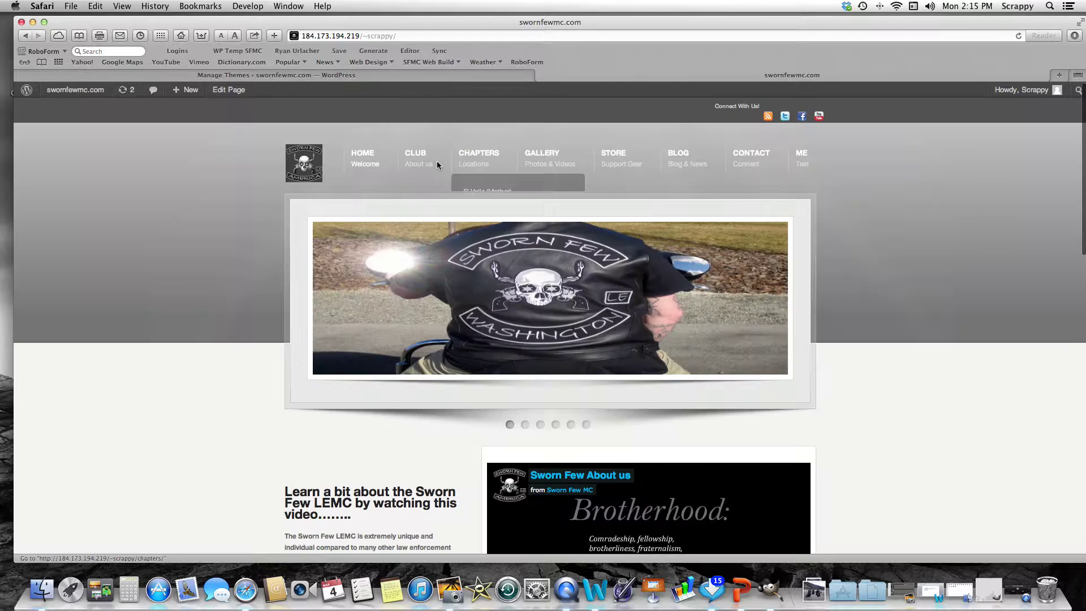
{"action": "left_click", "coordinate": [421, 167]}
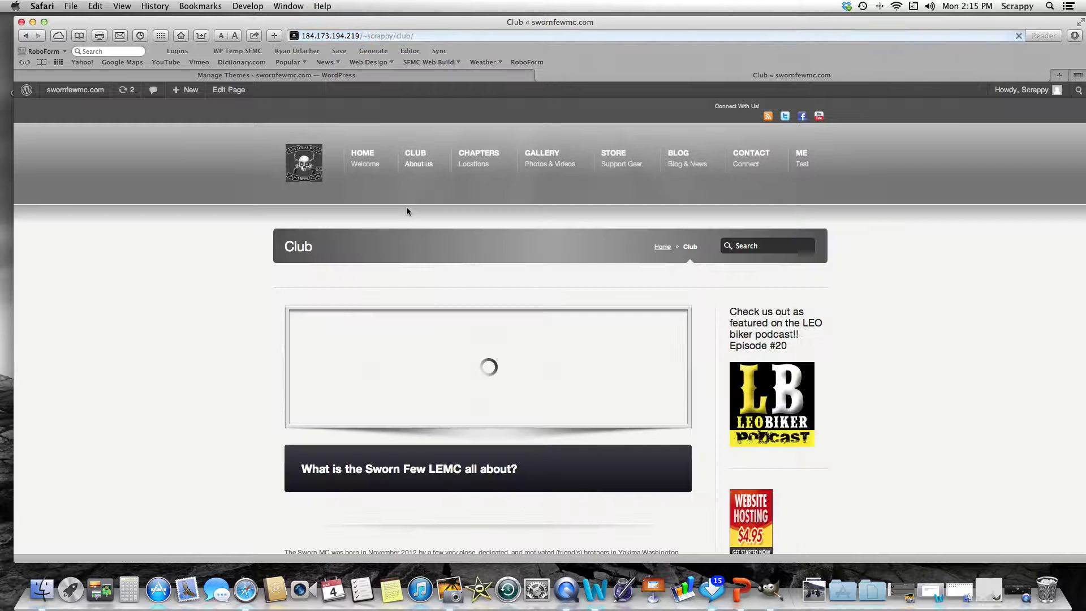
Scroll down the Club page, then return to the Manage Themes tab
{"action": "scroll", "coordinate": [251, 304], "scroll_direction": "down", "scroll_amount": 3}
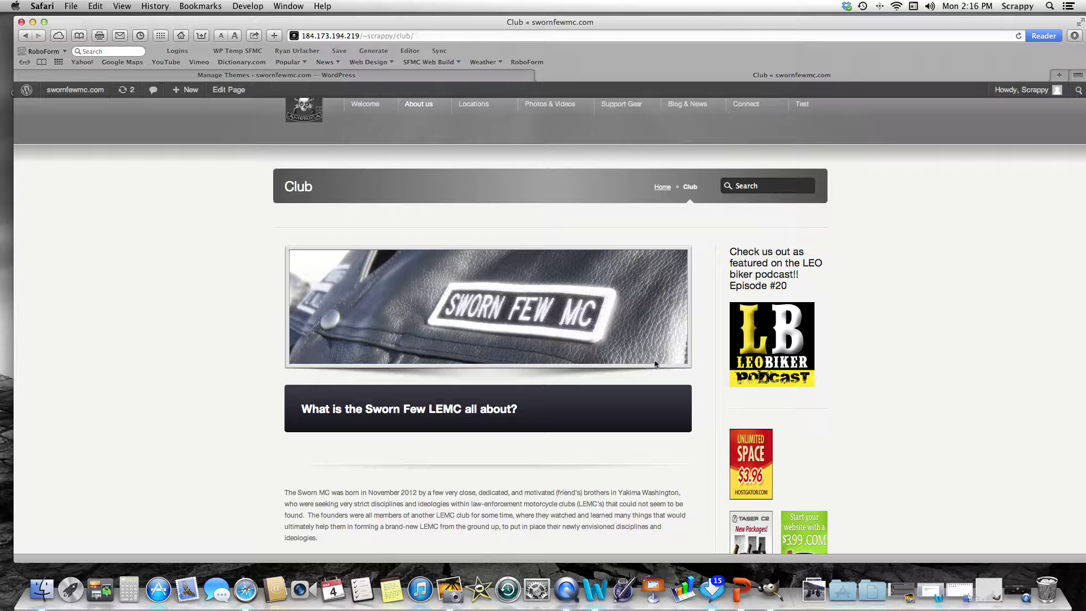
{"action": "left_click", "coordinate": [237, 80]}
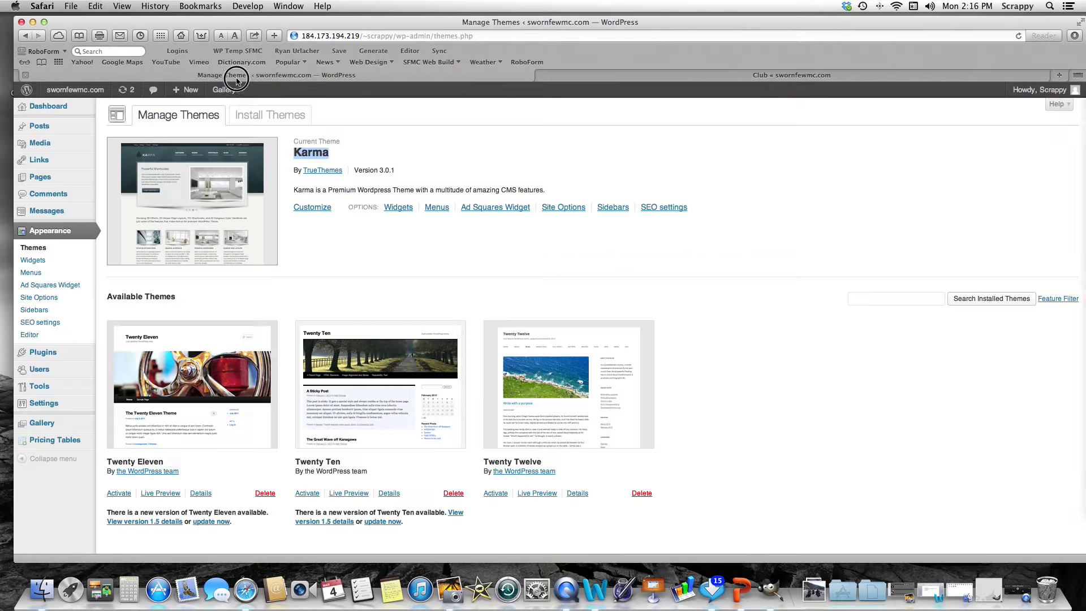
Open the admin Pages list, then check the live Club and Store tabs
{"action": "left_click", "coordinate": [48, 182]}
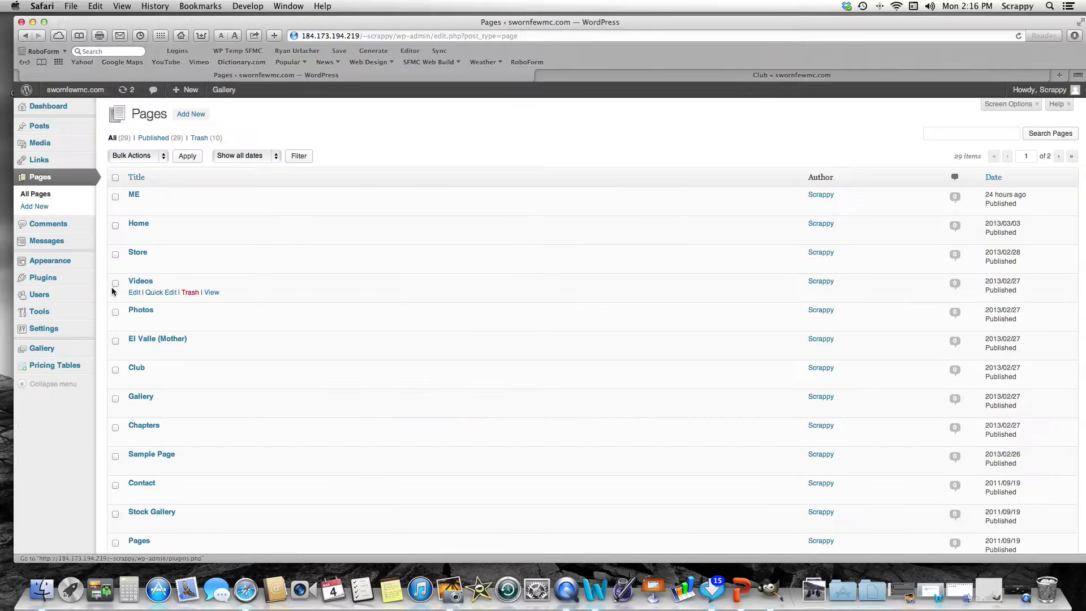
{"action": "scroll", "coordinate": [149, 334], "scroll_direction": "down", "scroll_amount": 2}
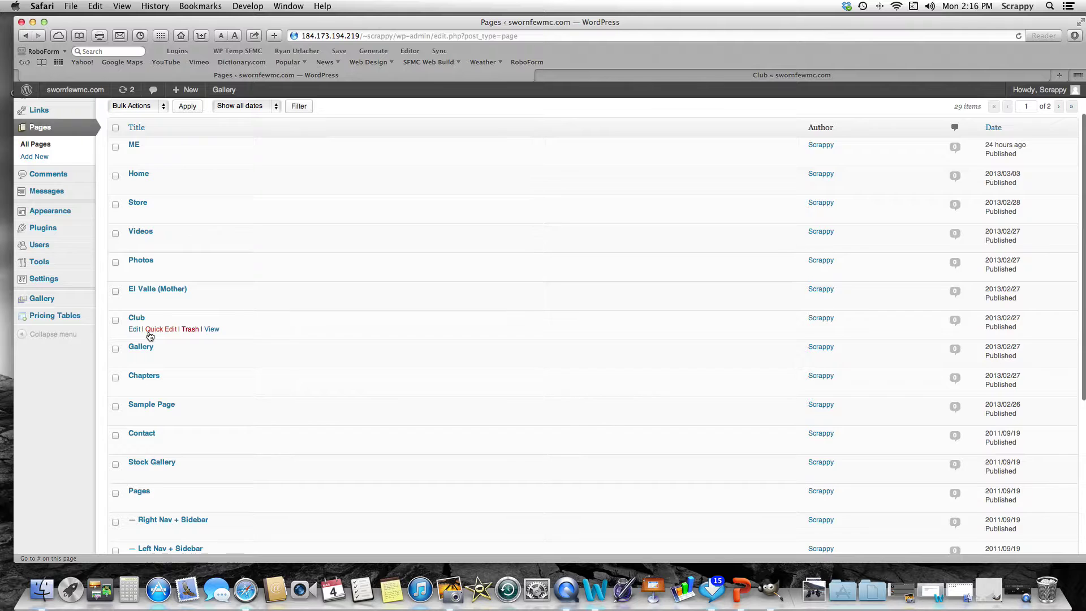
{"action": "scroll", "coordinate": [150, 336], "scroll_direction": "up", "scroll_amount": 2}
{"action": "left_click", "coordinate": [617, 74]}
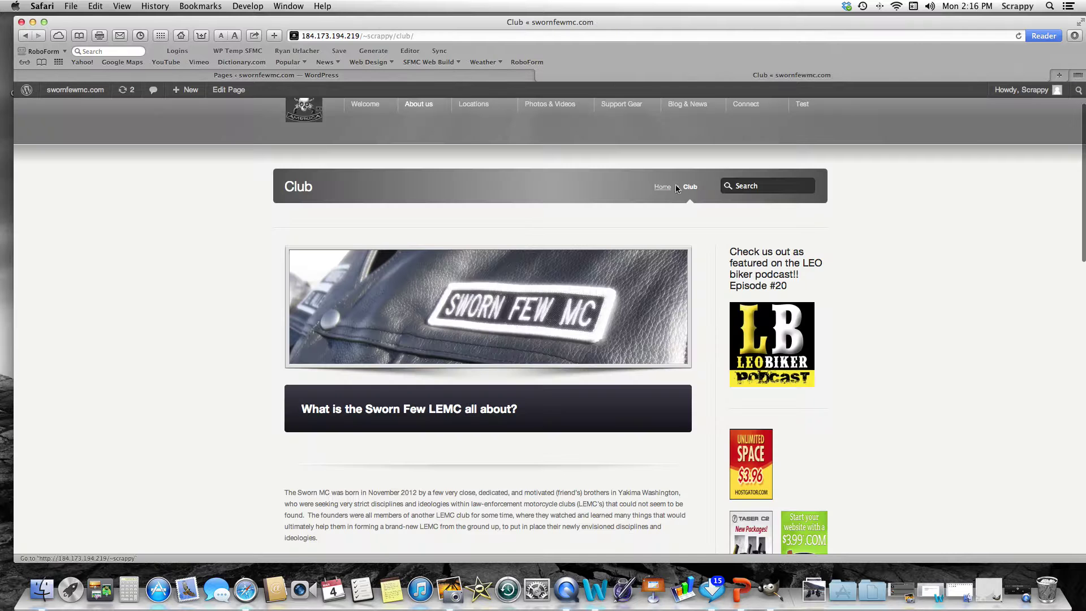
{"action": "scroll", "coordinate": [688, 127], "scroll_direction": "up", "scroll_amount": 2}
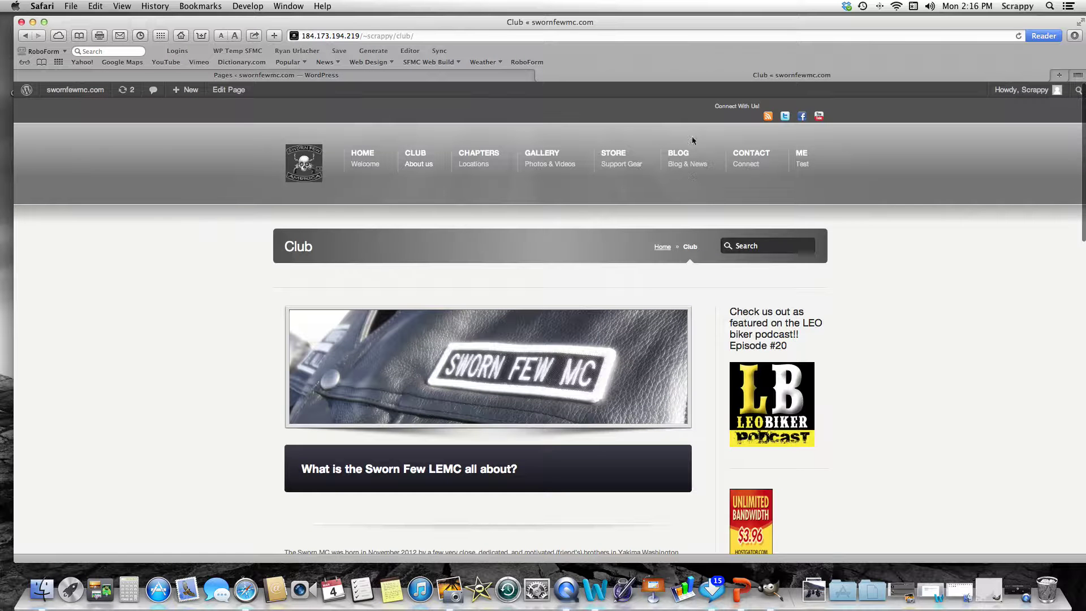
{"action": "left_click", "coordinate": [650, 149]}
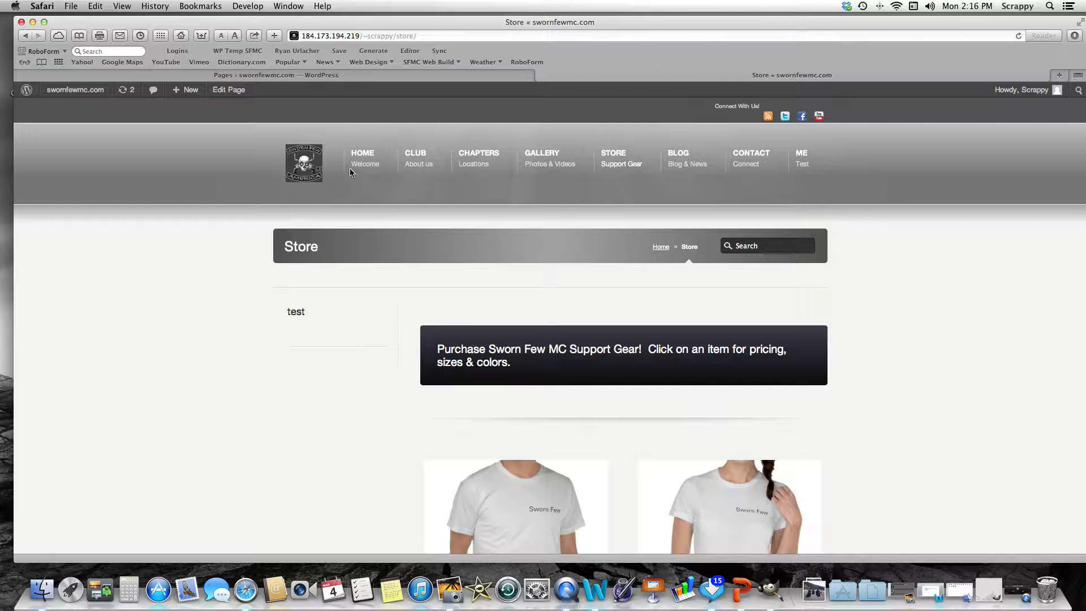
Return to the Pages list and open the Store page in the editor
{"action": "left_click", "coordinate": [151, 77]}
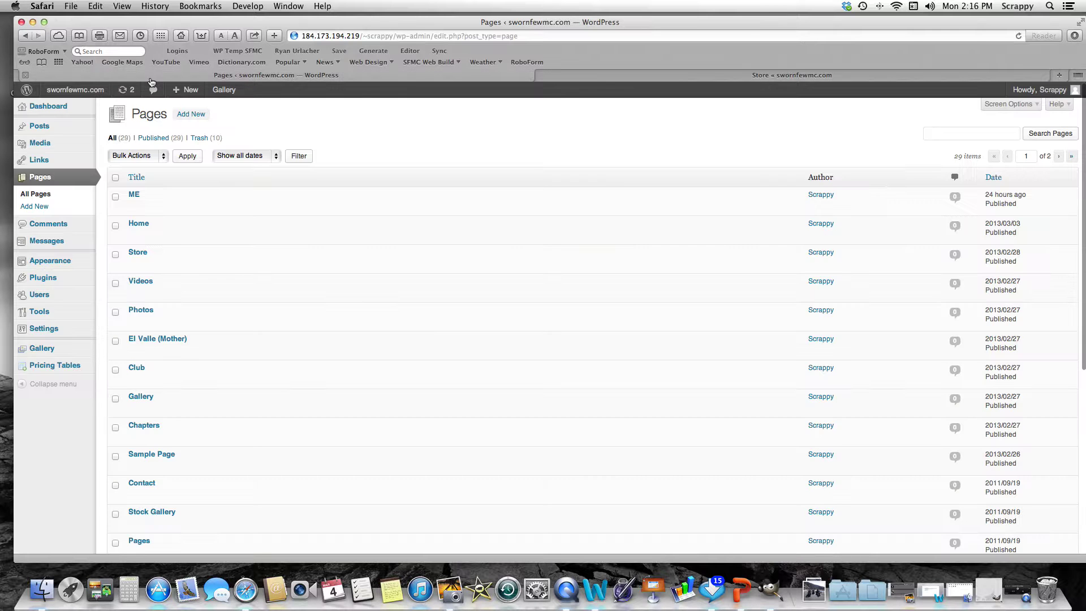
{"action": "mouse_move", "coordinate": [142, 317]}
{"action": "scroll", "coordinate": [142, 317], "scroll_direction": "down", "scroll_amount": 2}
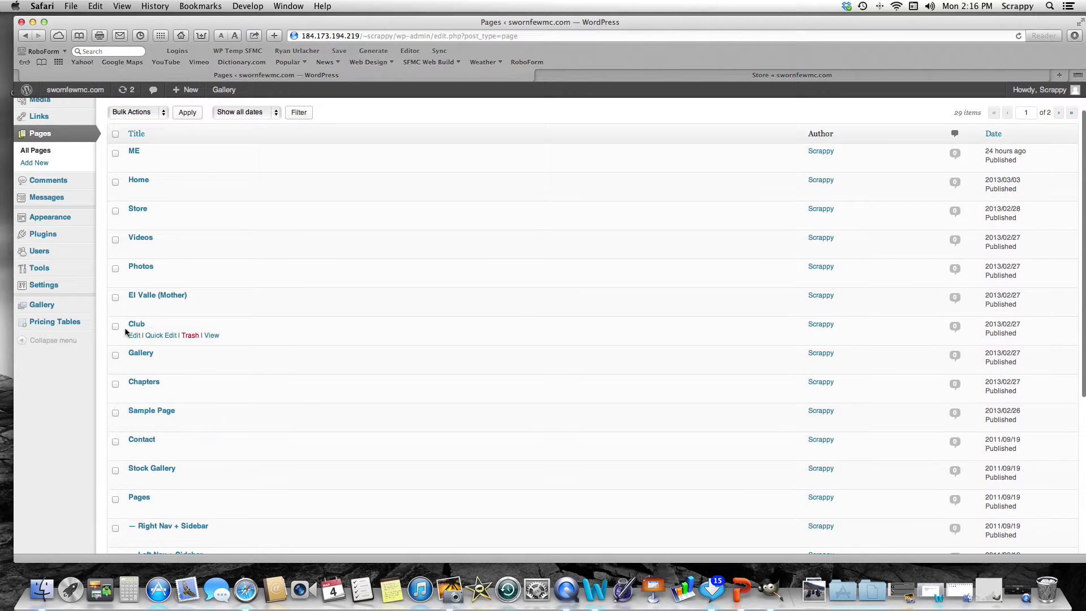
{"action": "left_click", "coordinate": [134, 220]}
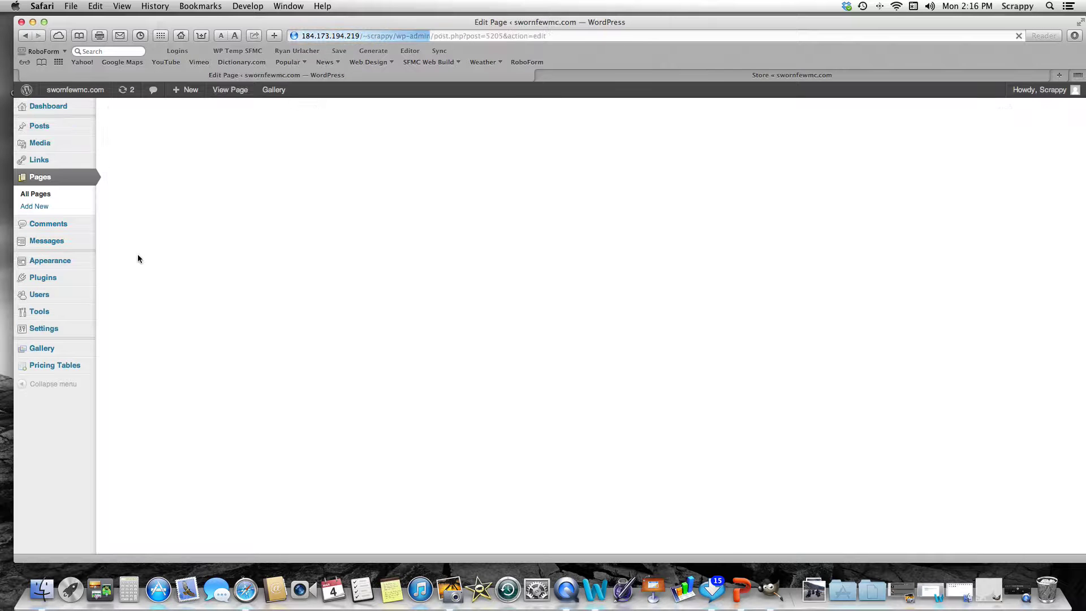
Compare the Store editor with the live Store tab, then open the green-plus Shortcodes dialog
{"action": "left_click", "coordinate": [685, 76]}
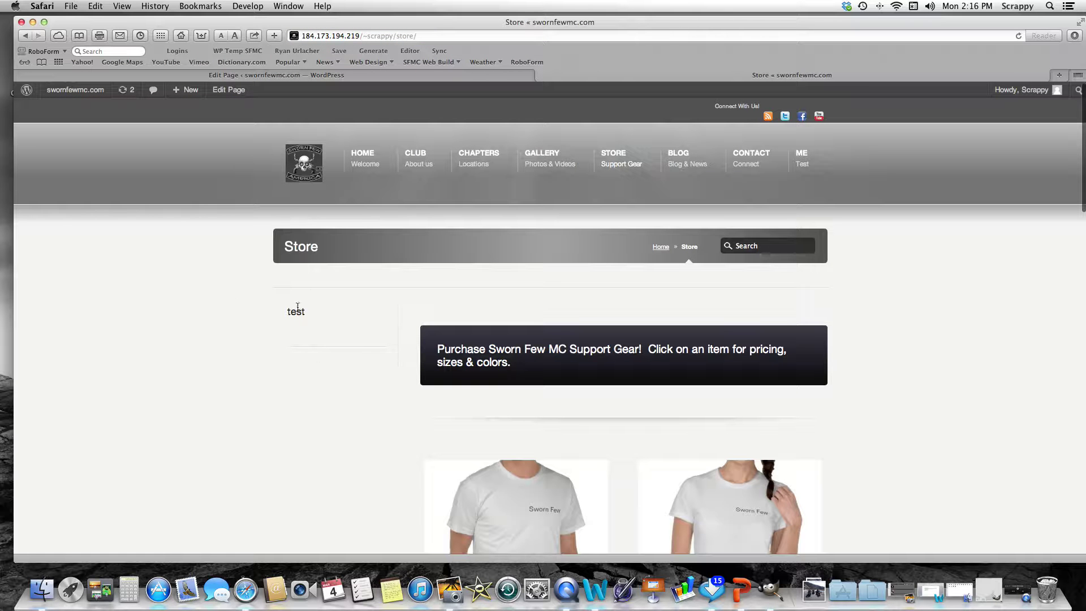
{"action": "left_click", "coordinate": [420, 80]}
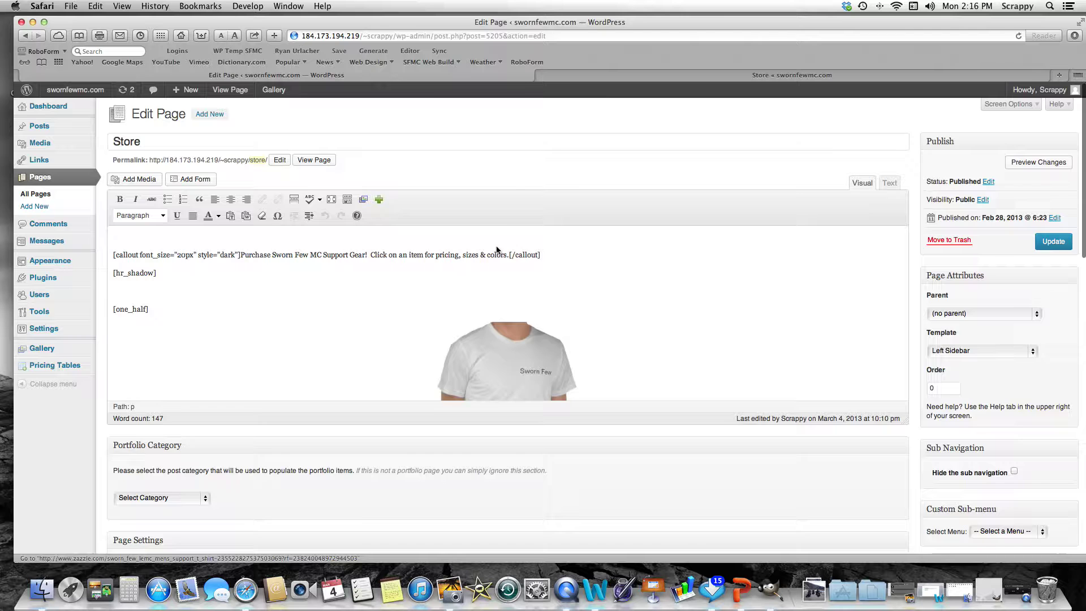
{"action": "left_click", "coordinate": [602, 75]}
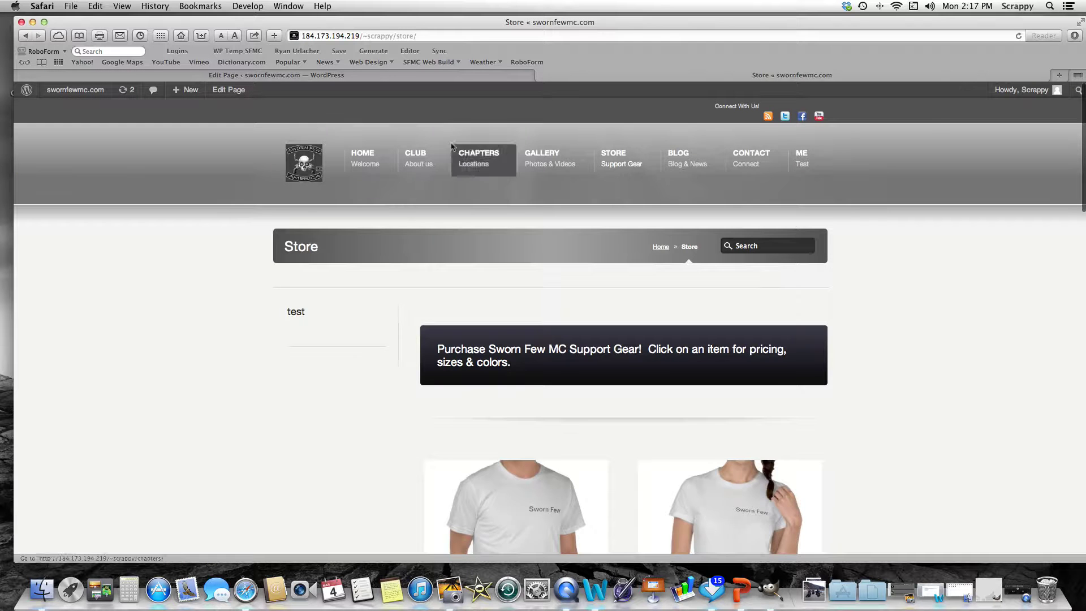
{"action": "left_click", "coordinate": [377, 75]}
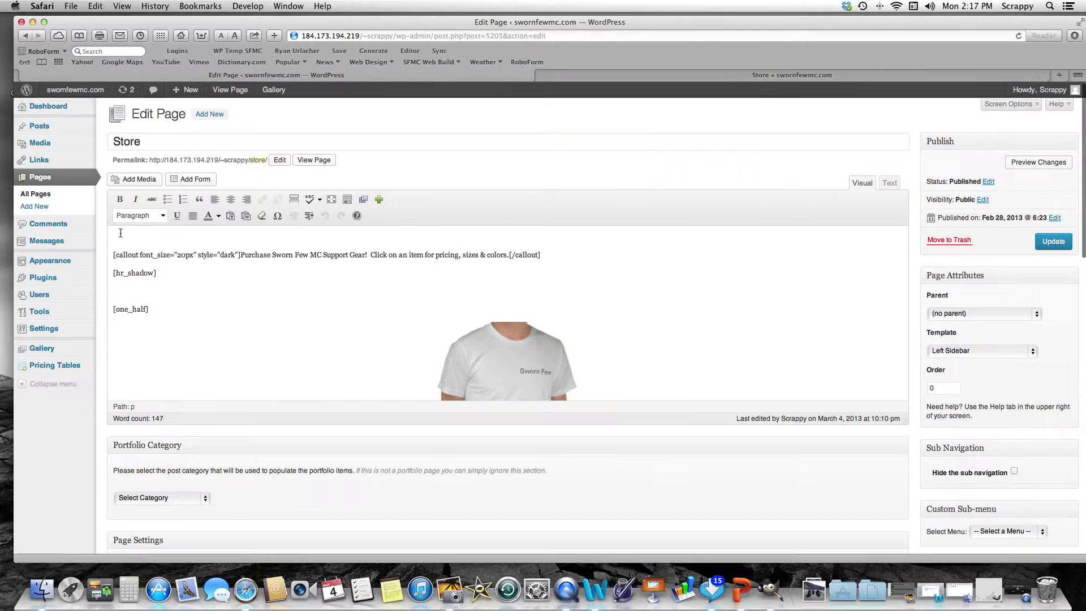
{"action": "left_click", "coordinate": [381, 199]}
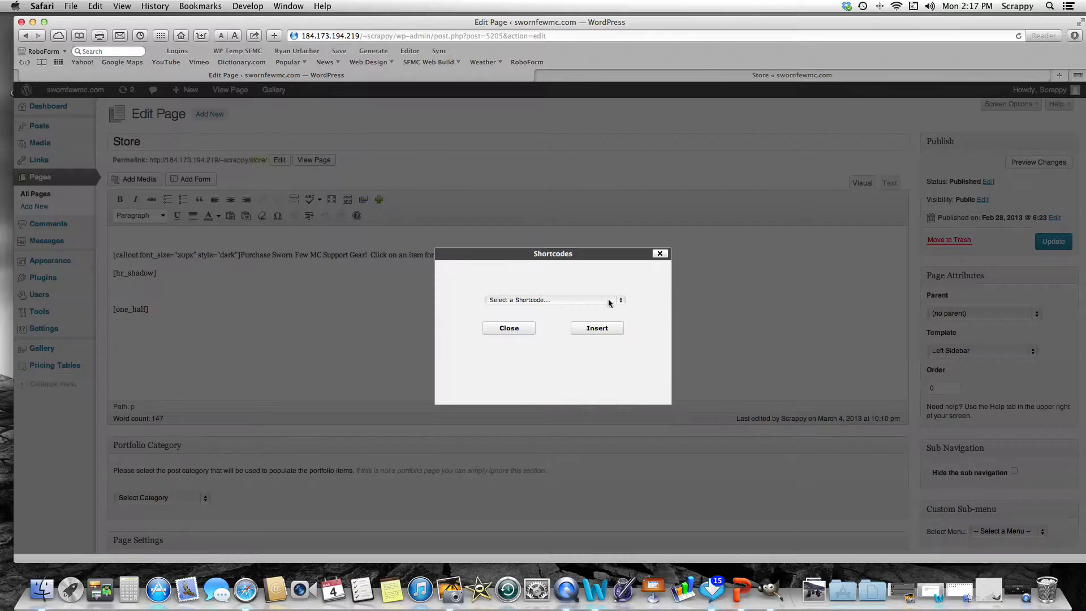
Insert the Individual Image Frames 'Side nav (banner)' shortcode, then minimize Safari
{"action": "left_click", "coordinate": [620, 301]}
{"action": "scroll", "coordinate": [547, 396], "scroll_direction": "down", "scroll_amount": 10}
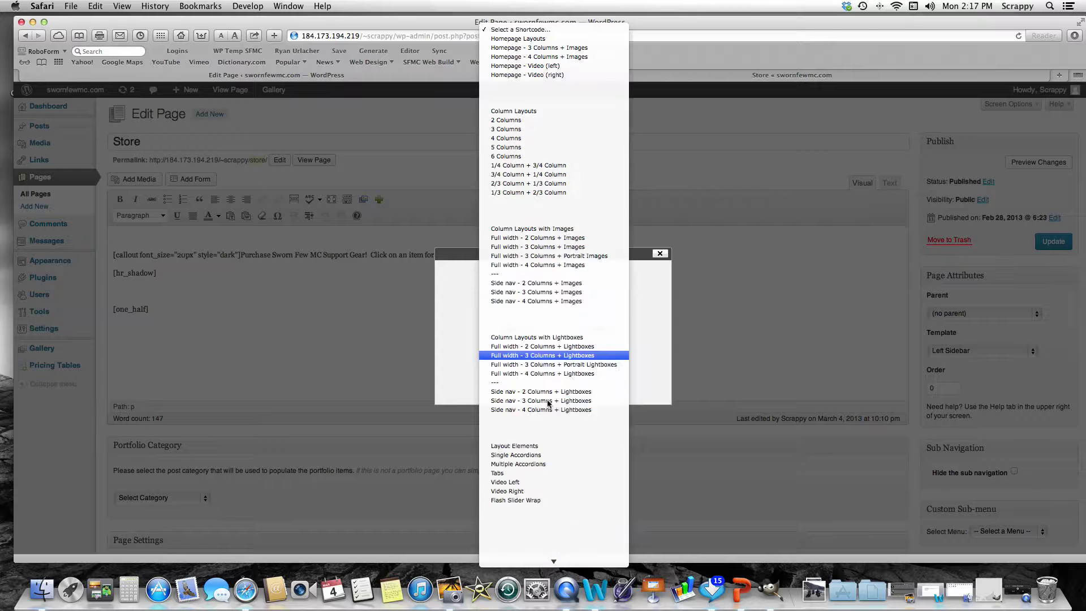
{"action": "scroll", "coordinate": [547, 403], "scroll_direction": "down", "scroll_amount": 8}
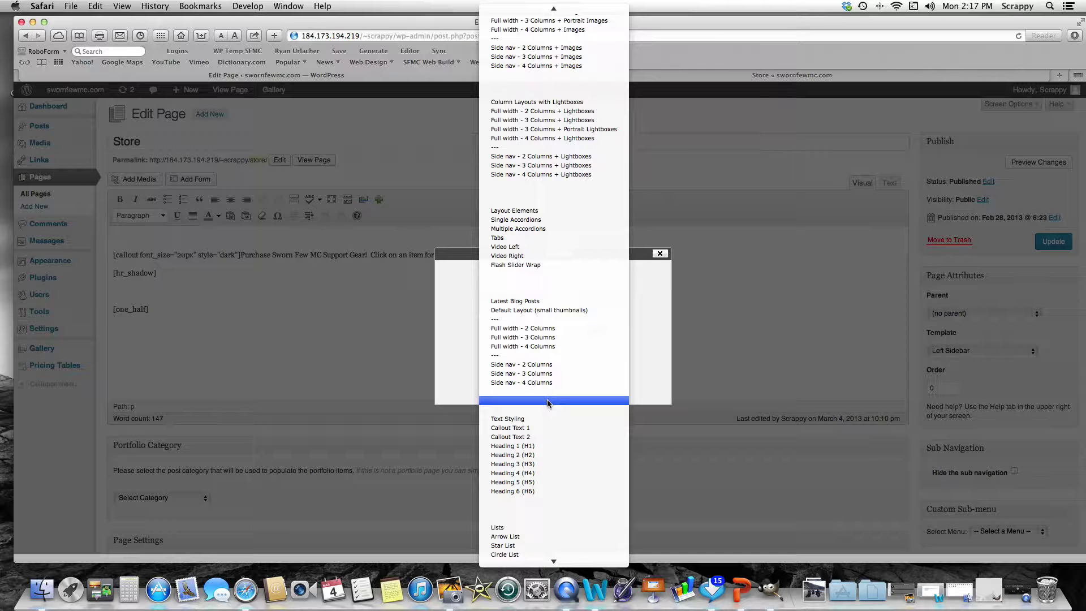
{"action": "scroll", "coordinate": [548, 399], "scroll_direction": "down", "scroll_amount": 5}
{"action": "scroll", "coordinate": [547, 400], "scroll_direction": "down", "scroll_amount": 6}
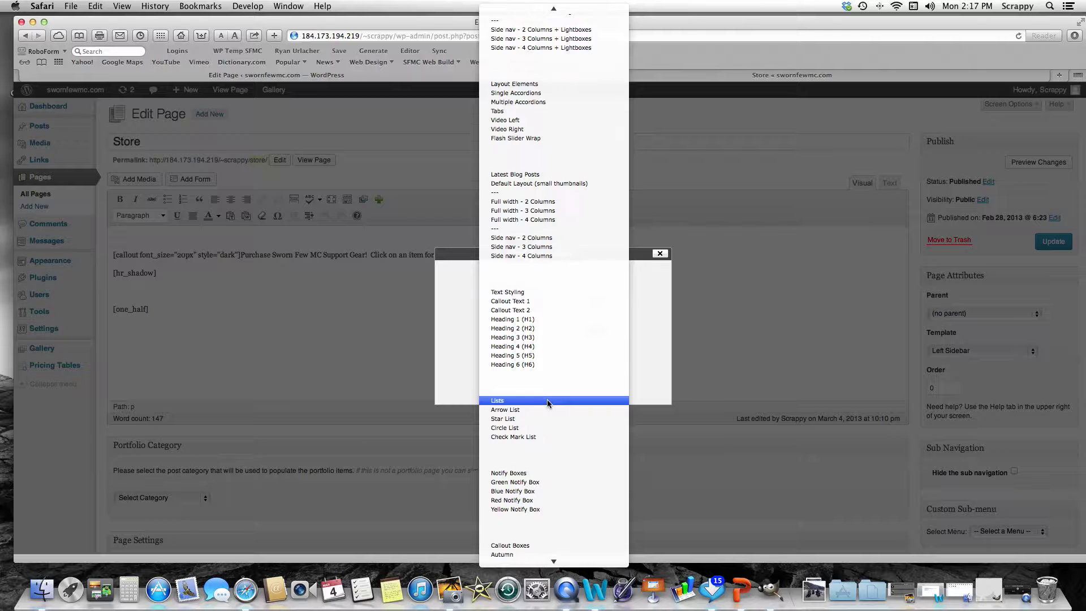
{"action": "scroll", "coordinate": [548, 403], "scroll_direction": "down", "scroll_amount": 15}
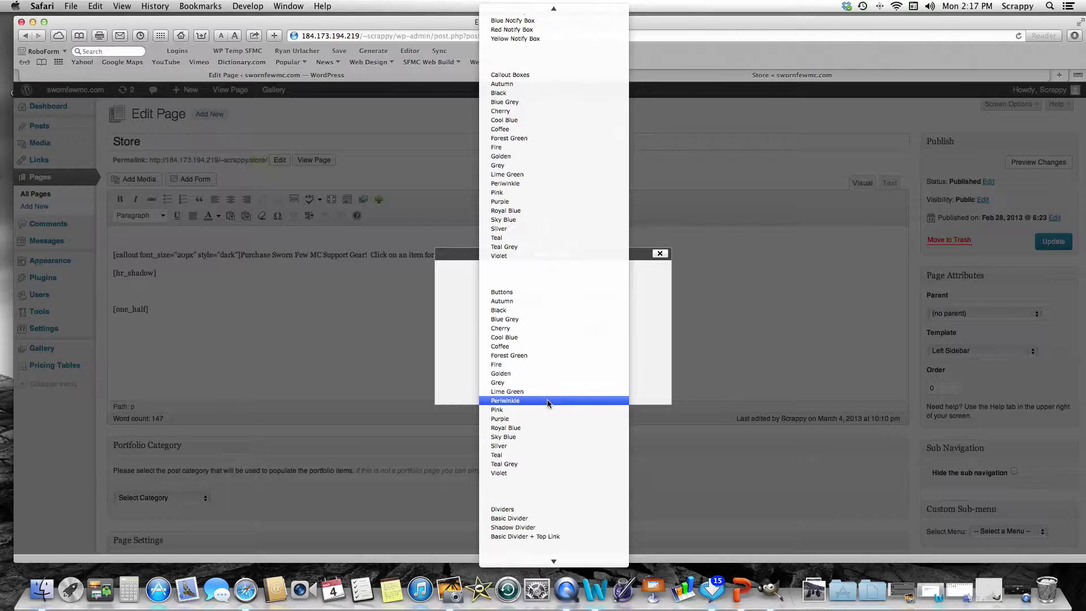
{"action": "scroll", "coordinate": [547, 403], "scroll_direction": "down", "scroll_amount": 6}
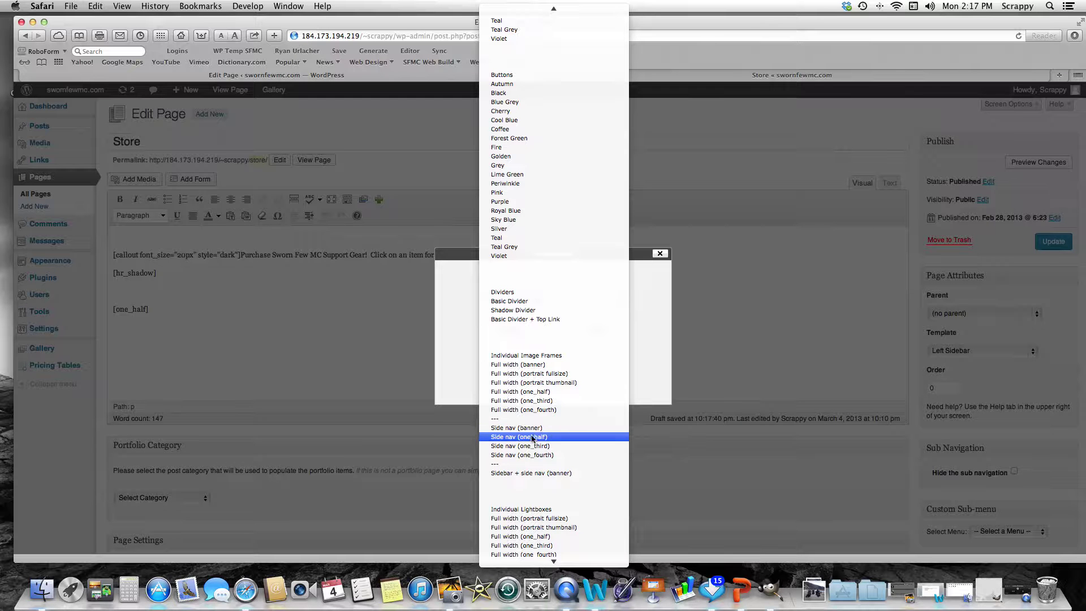
{"action": "left_click", "coordinate": [531, 429]}
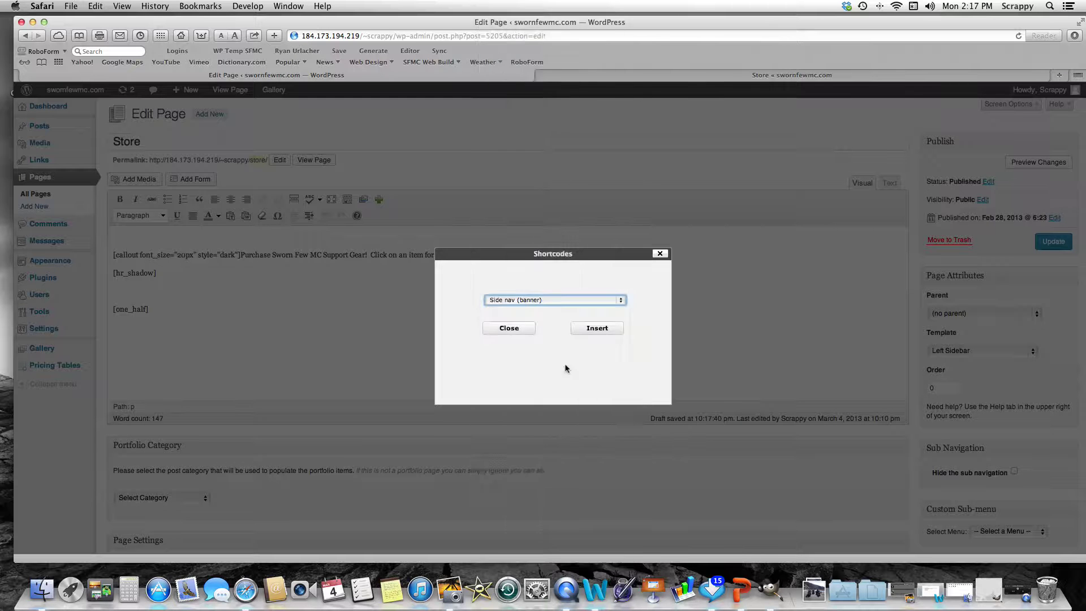
{"action": "left_click", "coordinate": [597, 328]}
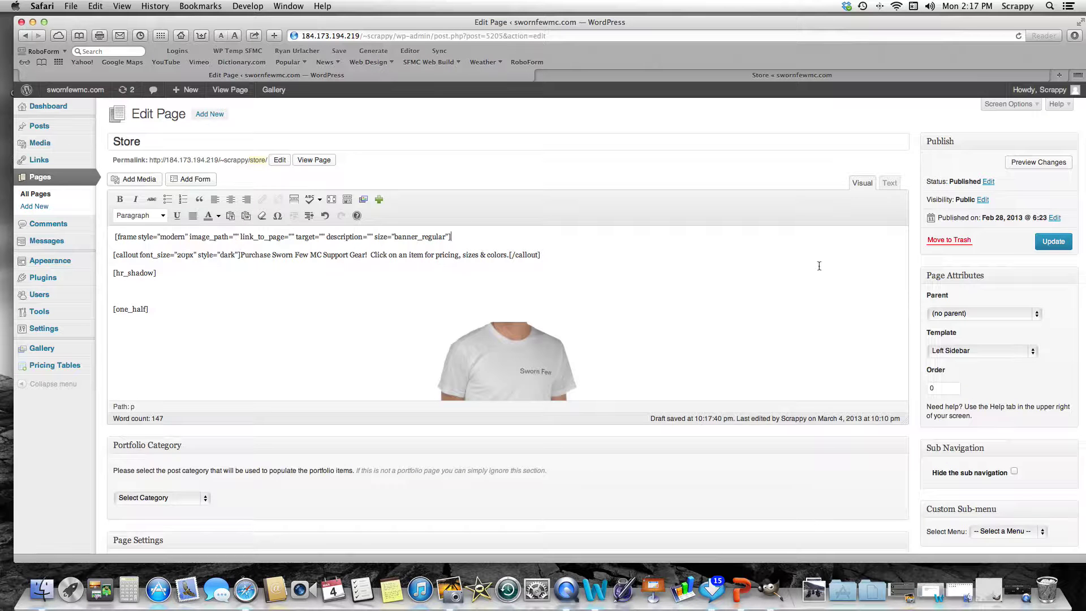
{"action": "left_click", "coordinate": [33, 22]}
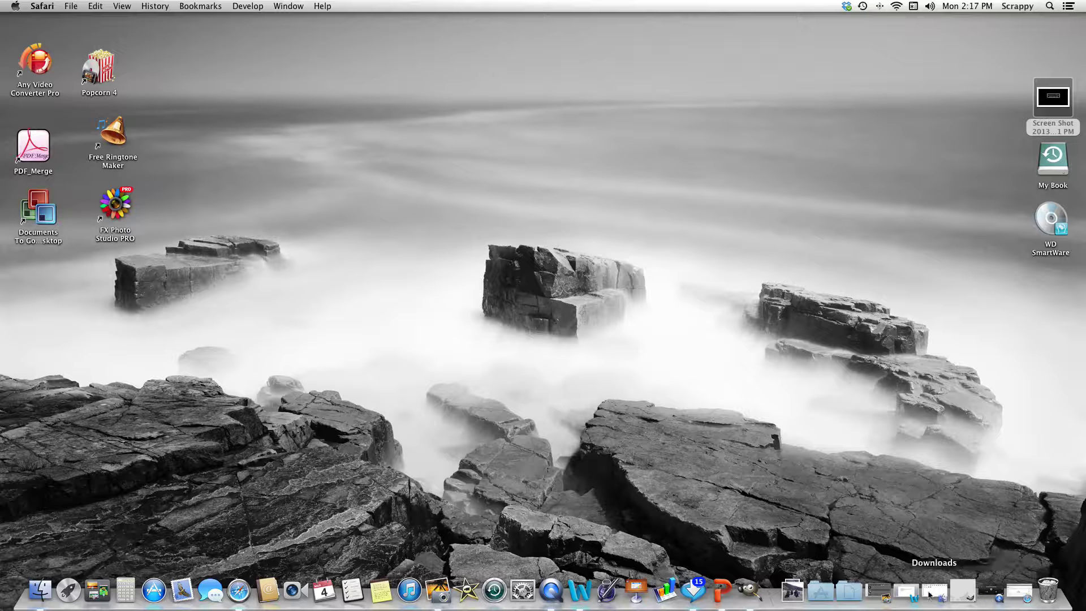
Preview the Sworn Few Support Gear Shop screenshot full size in iPhoto, then launch GIMP
{"action": "left_click", "coordinate": [885, 591]}
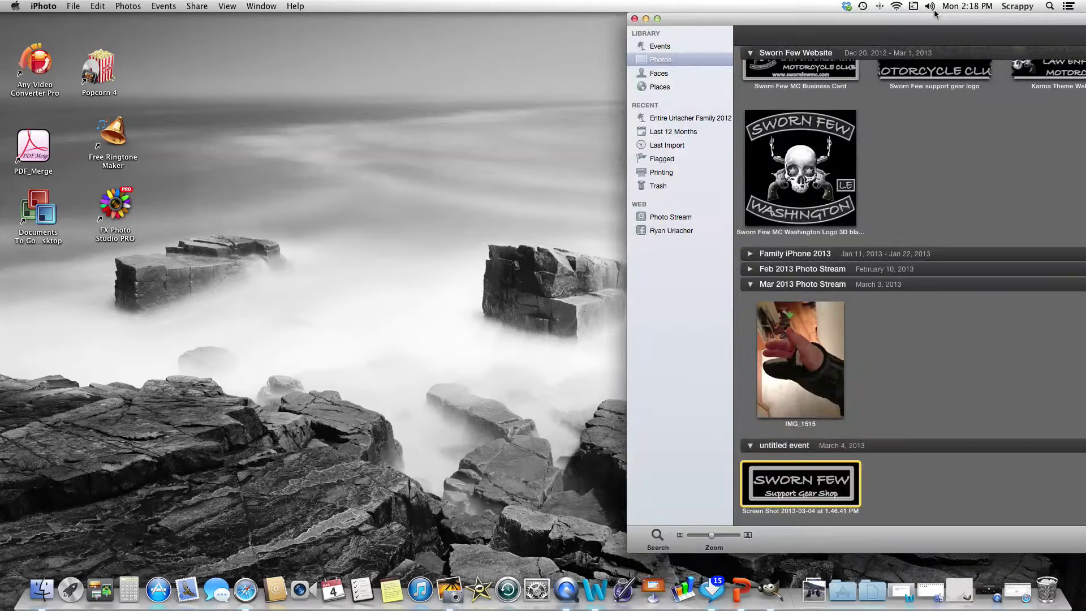
{"action": "left_click_drag", "start_coordinate": [935, 14], "coordinate": [448, 14]}
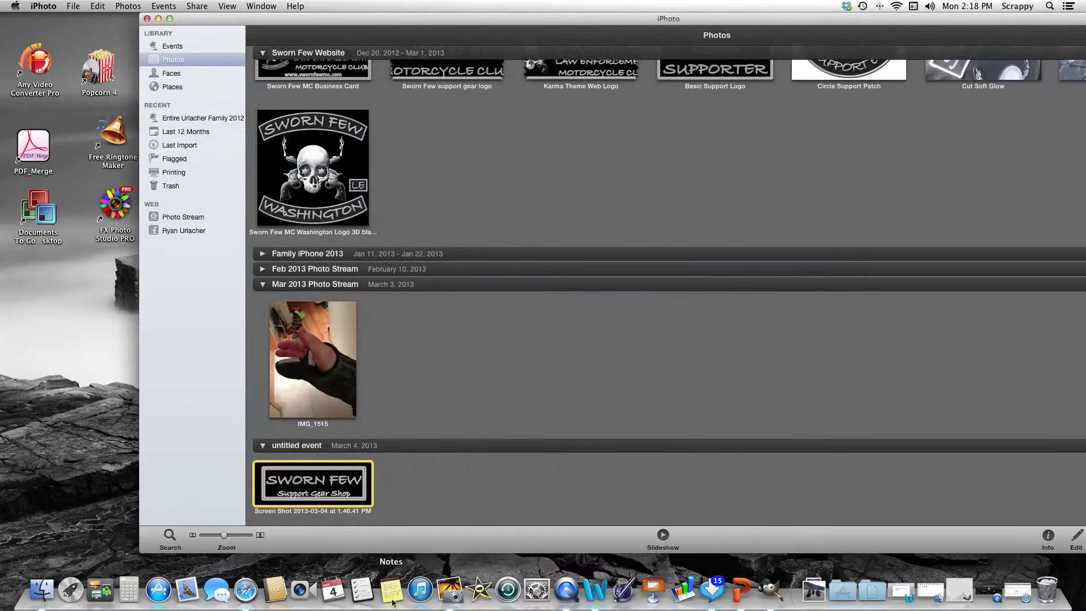
{"action": "double_click", "coordinate": [305, 482]}
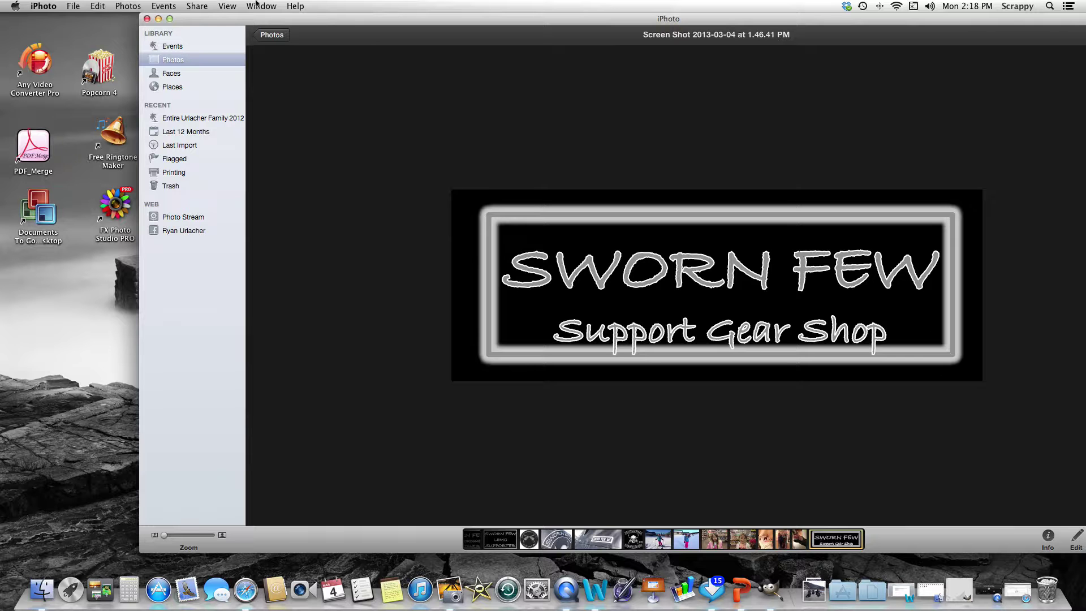
{"action": "left_click", "coordinate": [263, 35]}
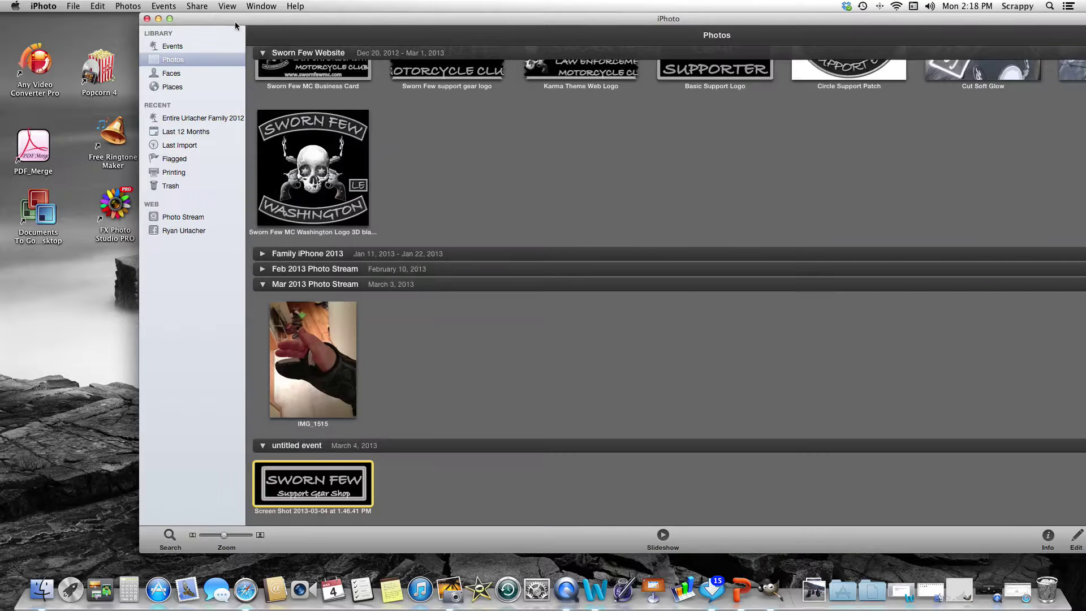
{"action": "left_click", "coordinate": [957, 593]}
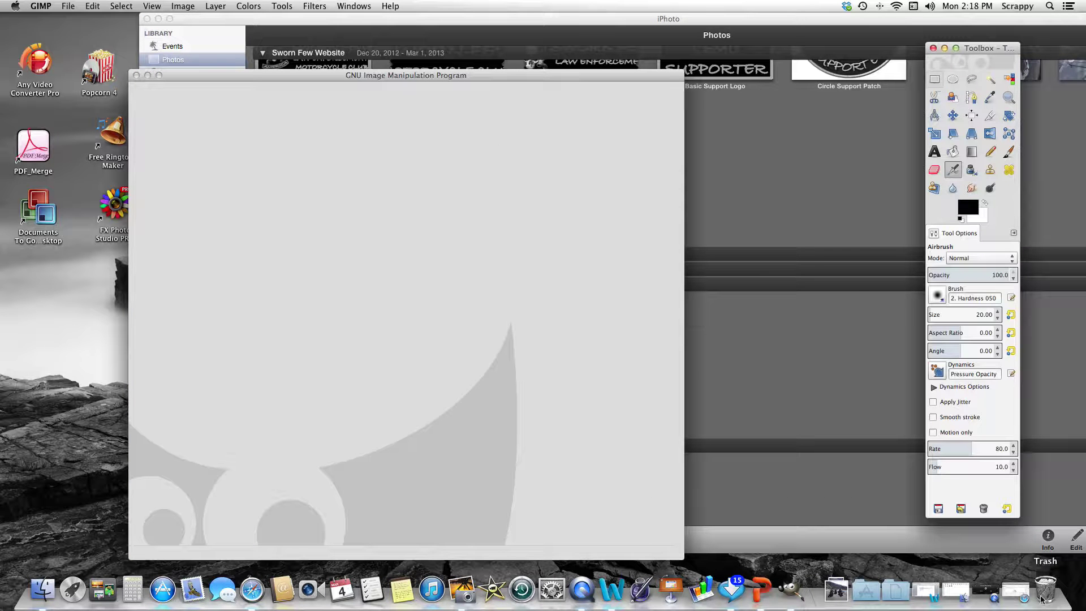
Visit gimp.org in a new Safari tab, then close that tab
{"action": "left_click", "coordinate": [1023, 593]}
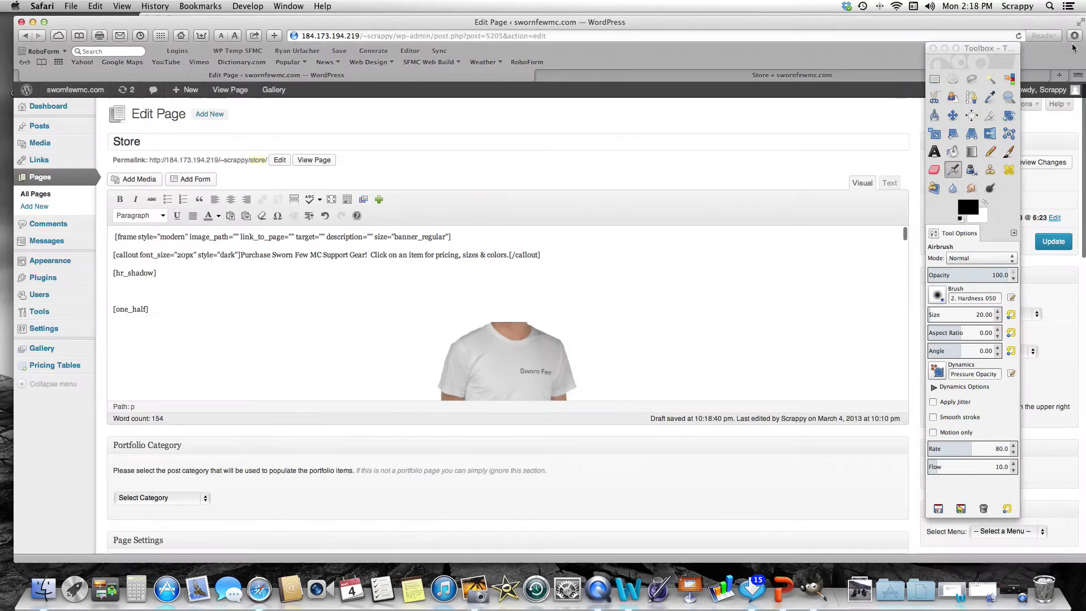
{"action": "left_click", "coordinate": [1059, 75]}
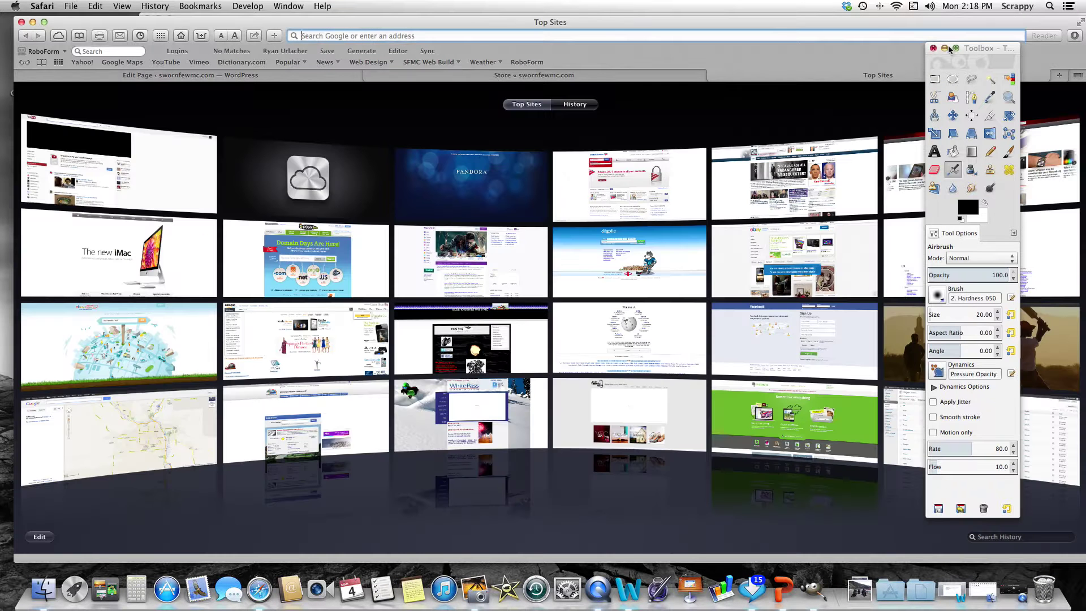
{"action": "left_click", "coordinate": [946, 49]}
{"action": "type", "text": "g"}
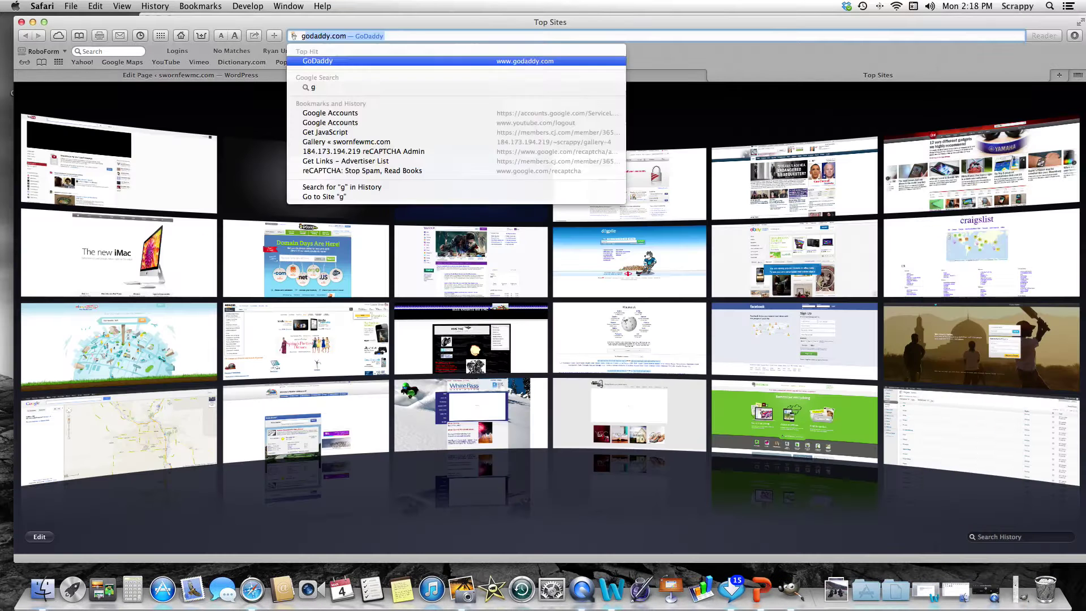
{"action": "key", "text": "BackSpace"}
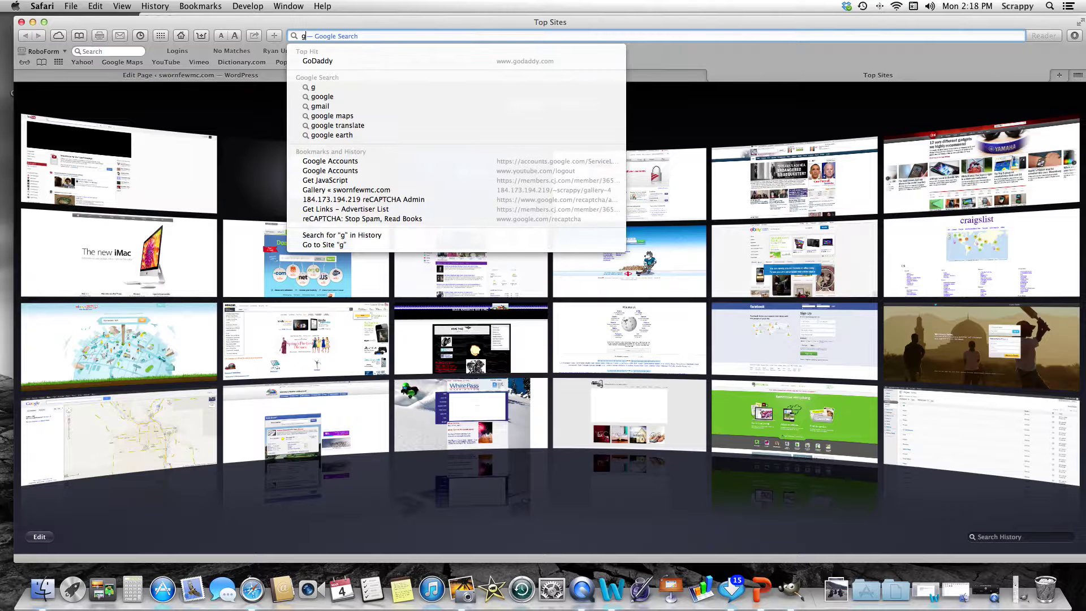
{"action": "type", "text": "gimp"}
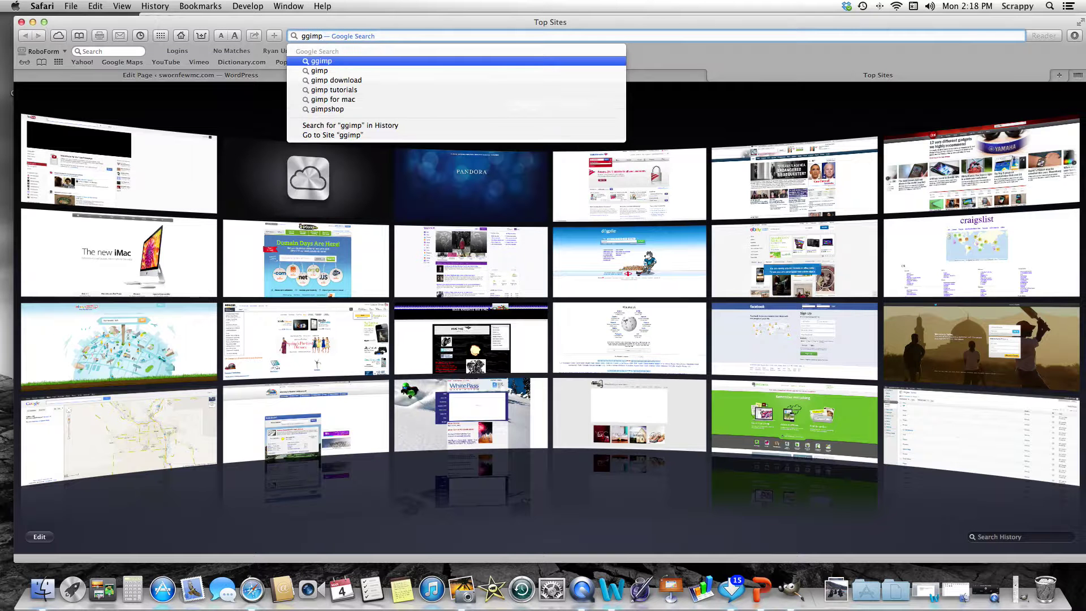
{"action": "key", "text": "BackSpace"}
{"action": "key", "text": "BackSpace"}
{"action": "key", "text": "BackSpace"}
{"action": "key", "text": "BackSpace"}
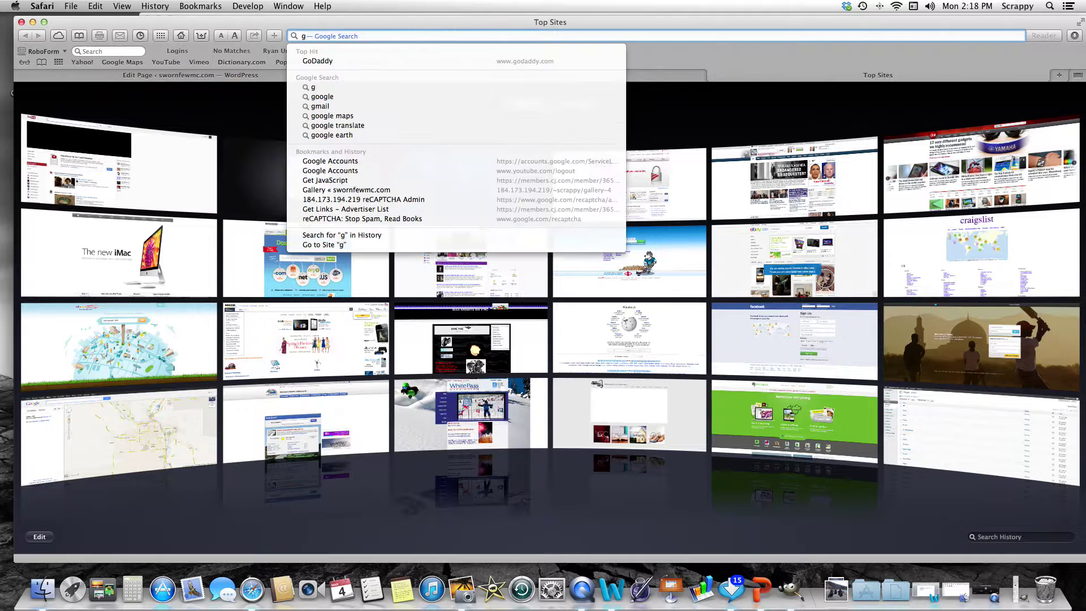
{"action": "type", "text": "imp.org"}
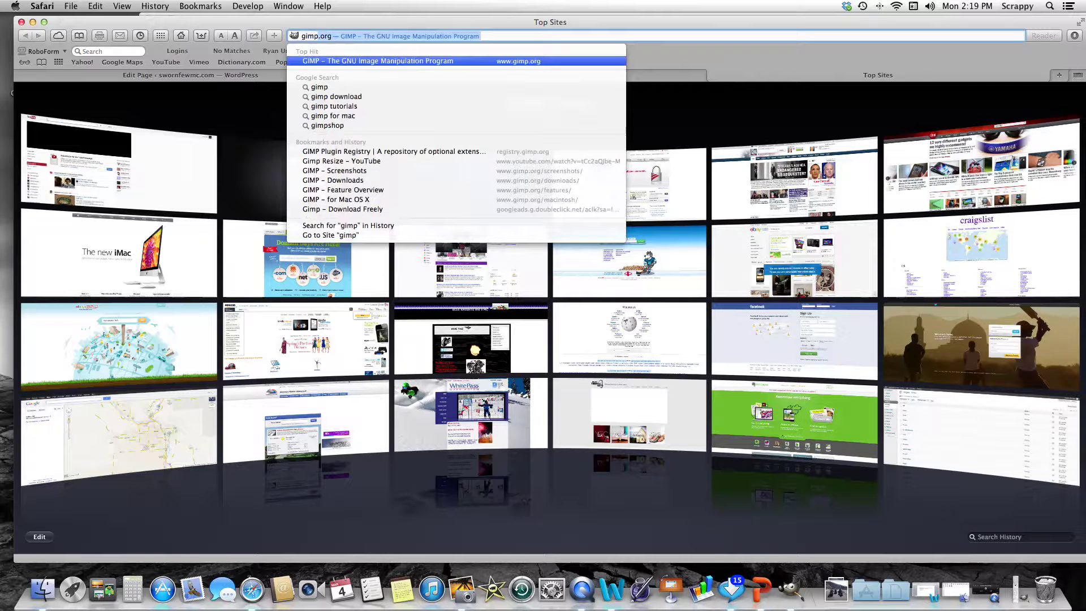
{"action": "key", "text": "Return"}
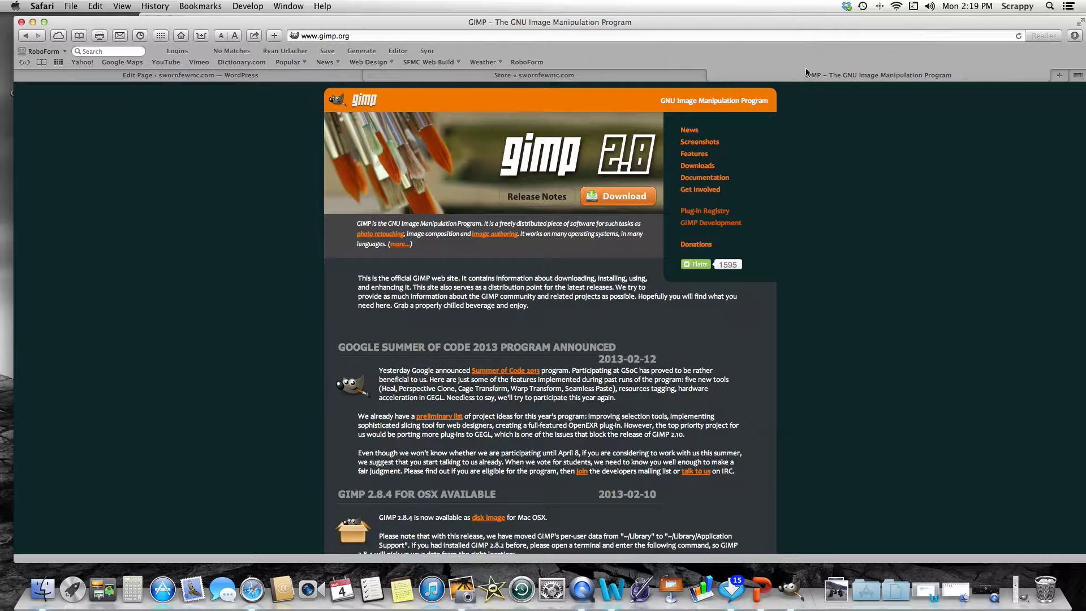
{"action": "left_click", "coordinate": [714, 76]}
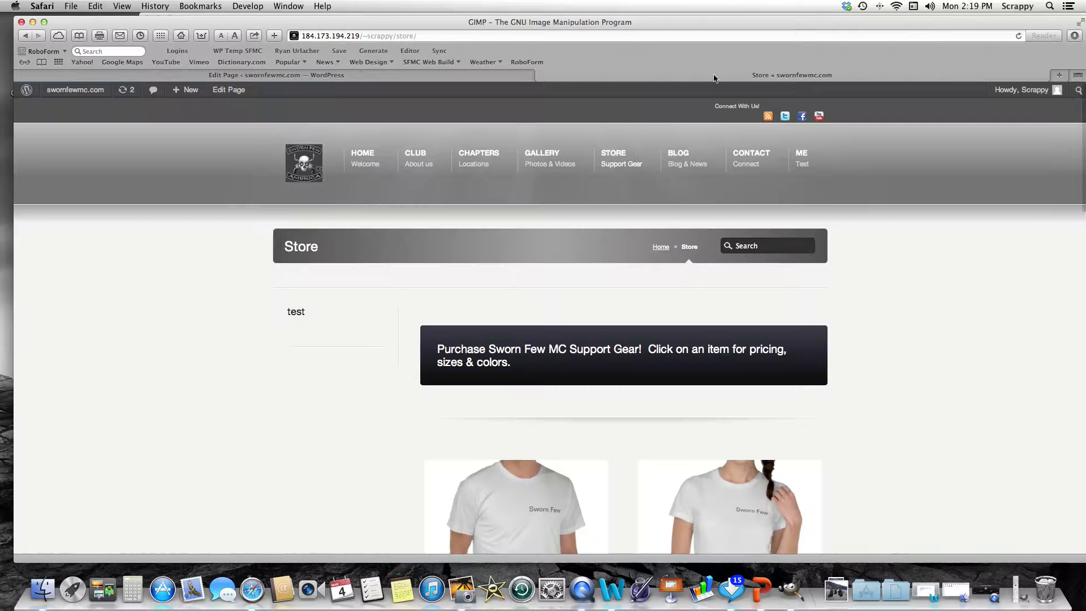
Hide Safari and bring GIMP's toolbox back on screen
{"action": "left_click", "coordinate": [32, 21]}
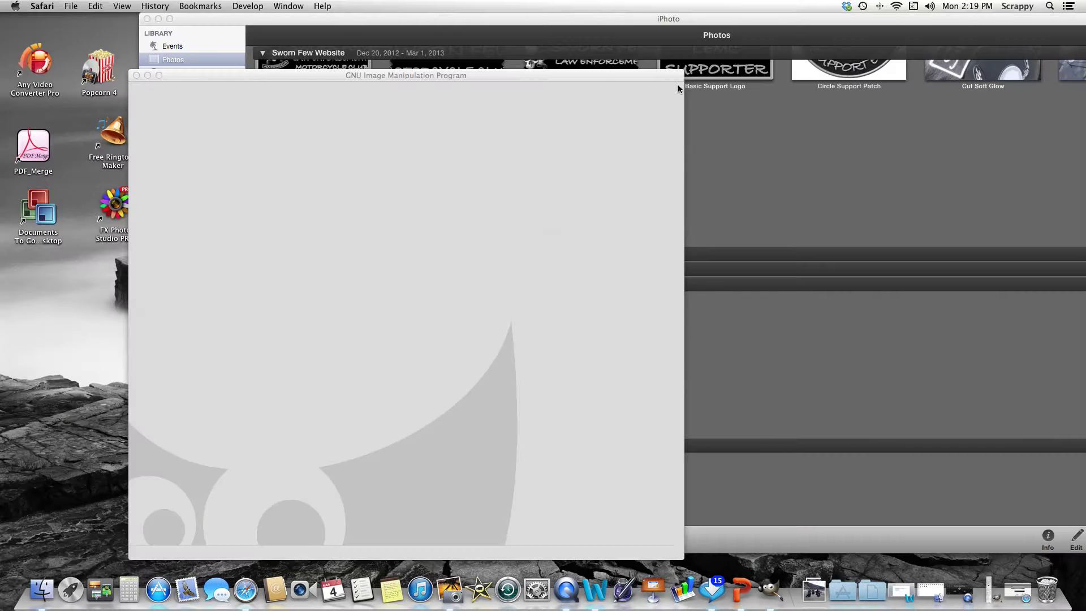
{"action": "left_click", "coordinate": [989, 594]}
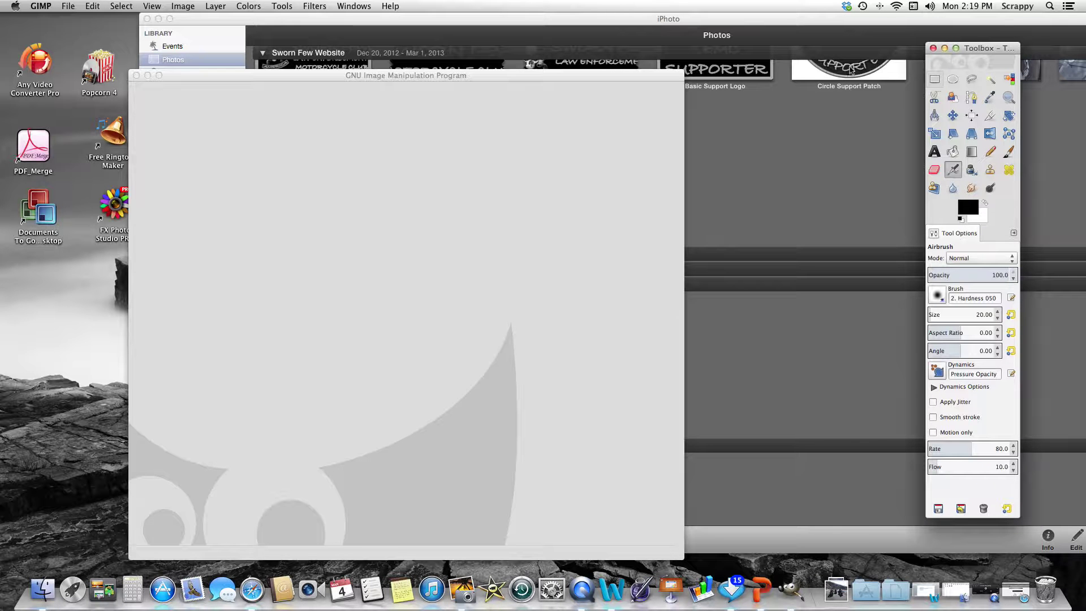
{"action": "left_click", "coordinate": [68, 10]}
{"action": "left_click", "coordinate": [406, 213]}
Drag the Support Gear Shop screenshot from iPhoto into GIMP as a new 939×339 image
{"action": "left_click", "coordinate": [600, 36]}
{"action": "left_click_drag", "start_coordinate": [600, 36], "coordinate": [1071, 50]}
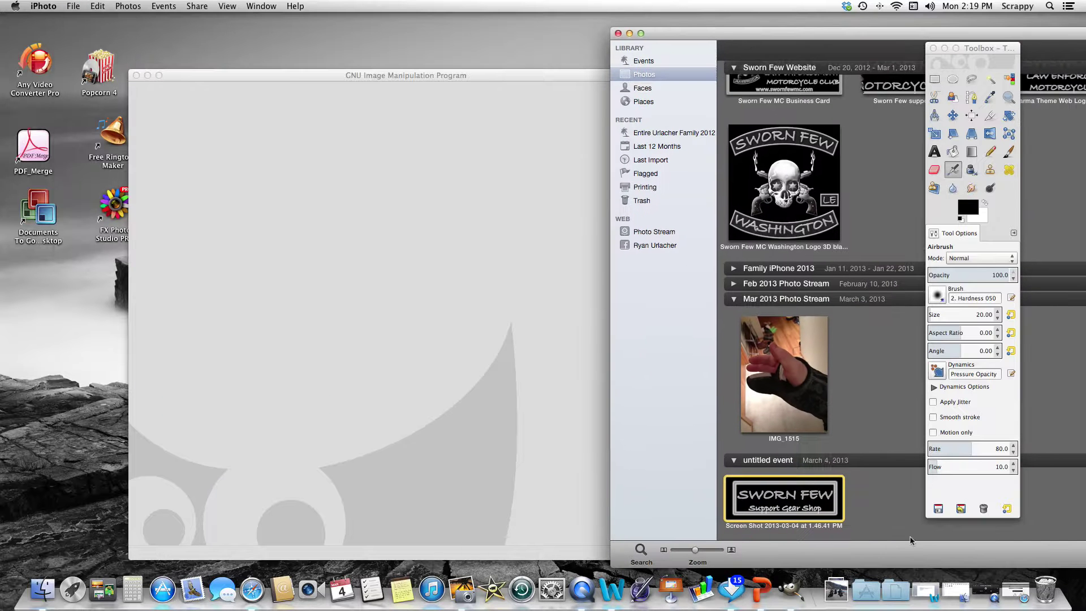
{"action": "left_click_drag", "start_coordinate": [787, 499], "coordinate": [478, 283]}
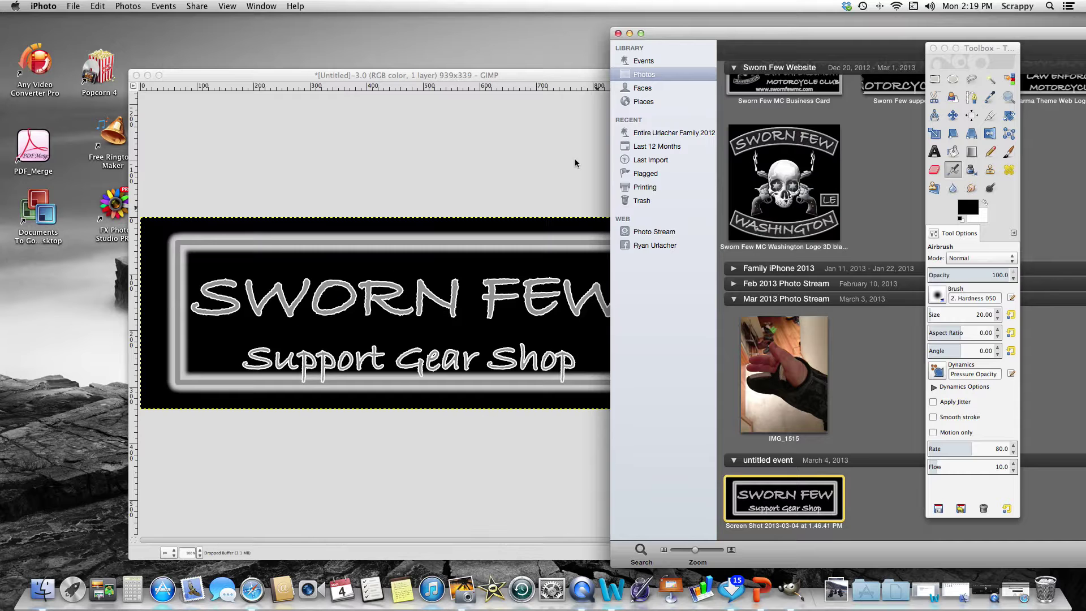
{"action": "left_click", "coordinate": [630, 34]}
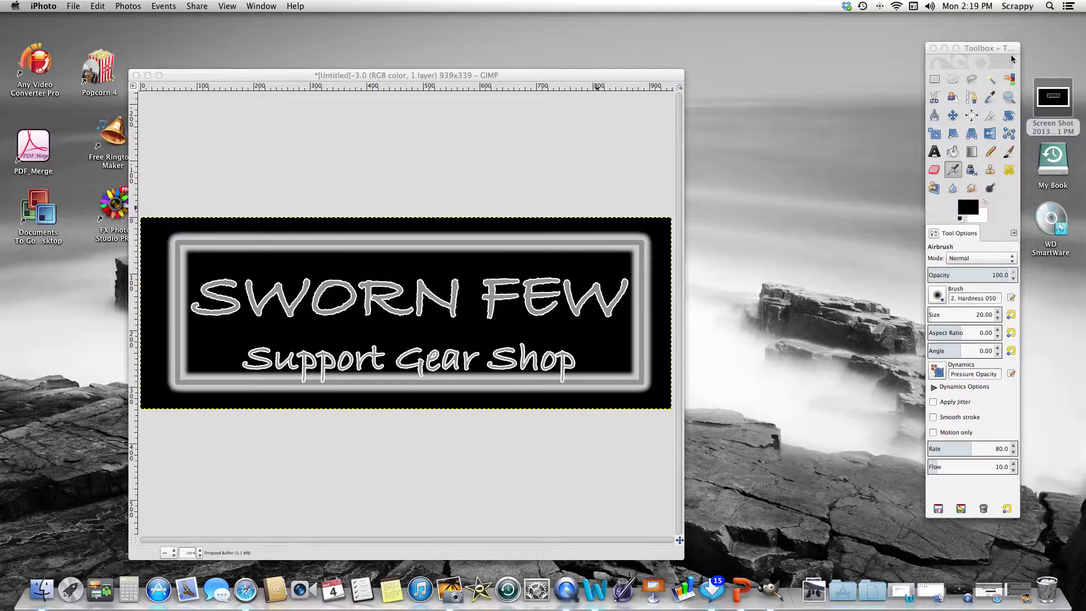
{"action": "left_click_drag", "start_coordinate": [1007, 53], "coordinate": [779, 51]}
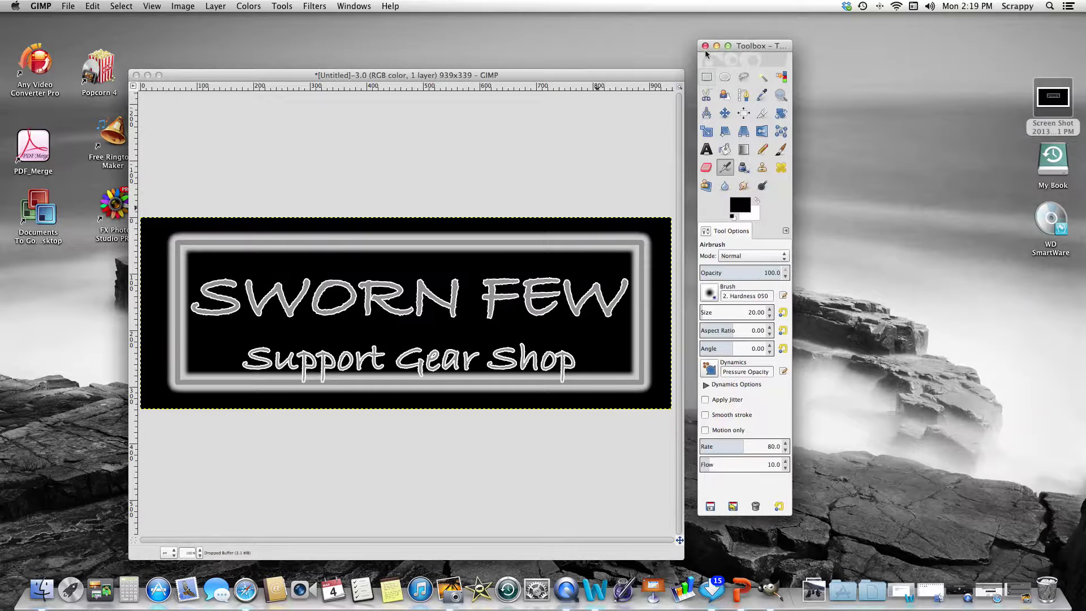
{"action": "left_click_drag", "start_coordinate": [658, 76], "coordinate": [652, 30]}
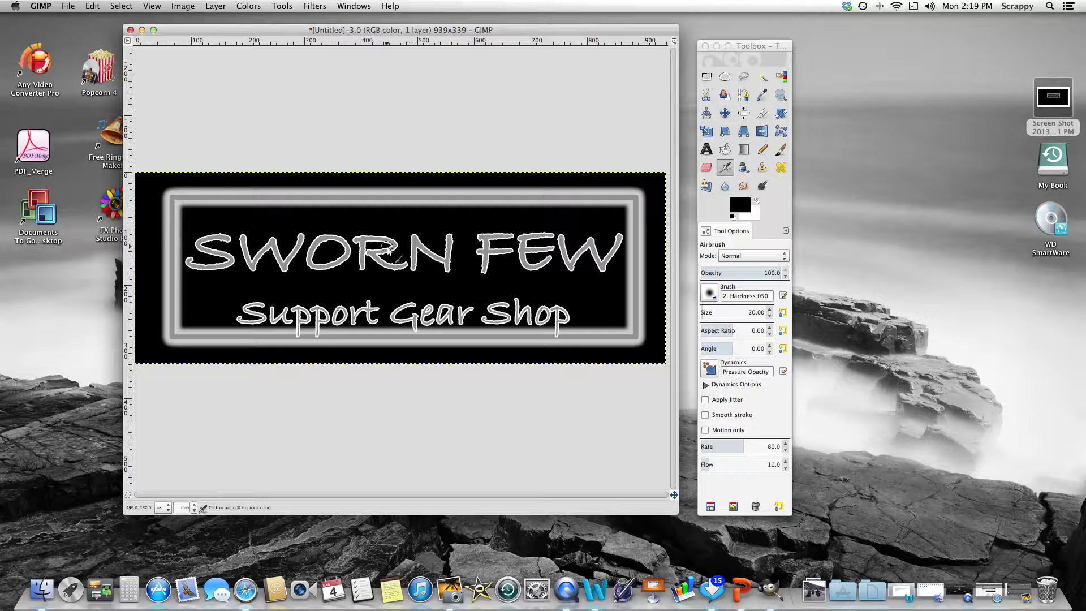
{"action": "left_click", "coordinate": [999, 597]}
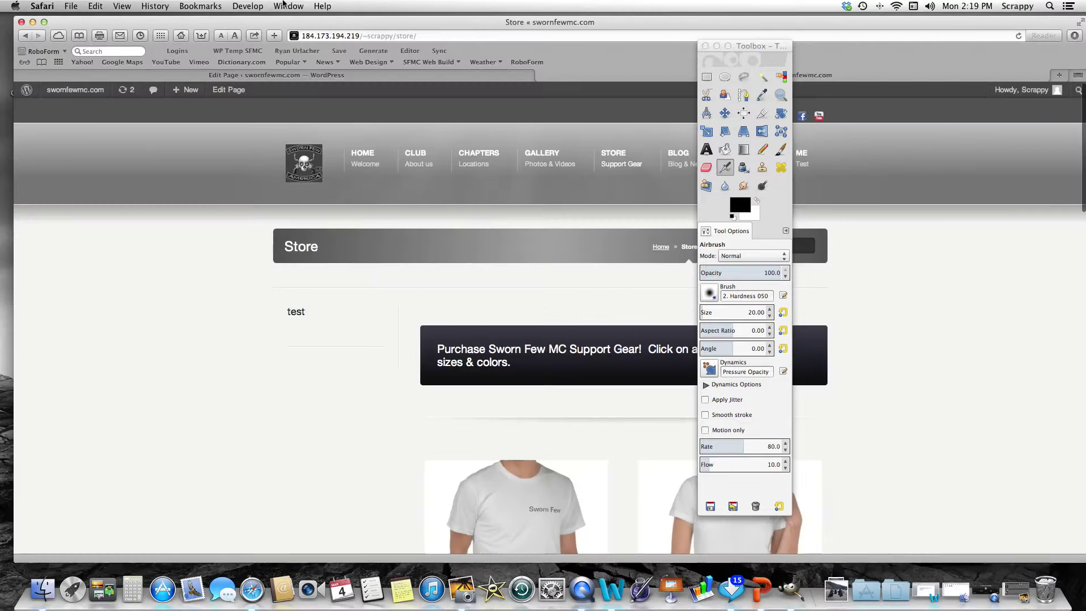
{"action": "left_click", "coordinate": [355, 161]}
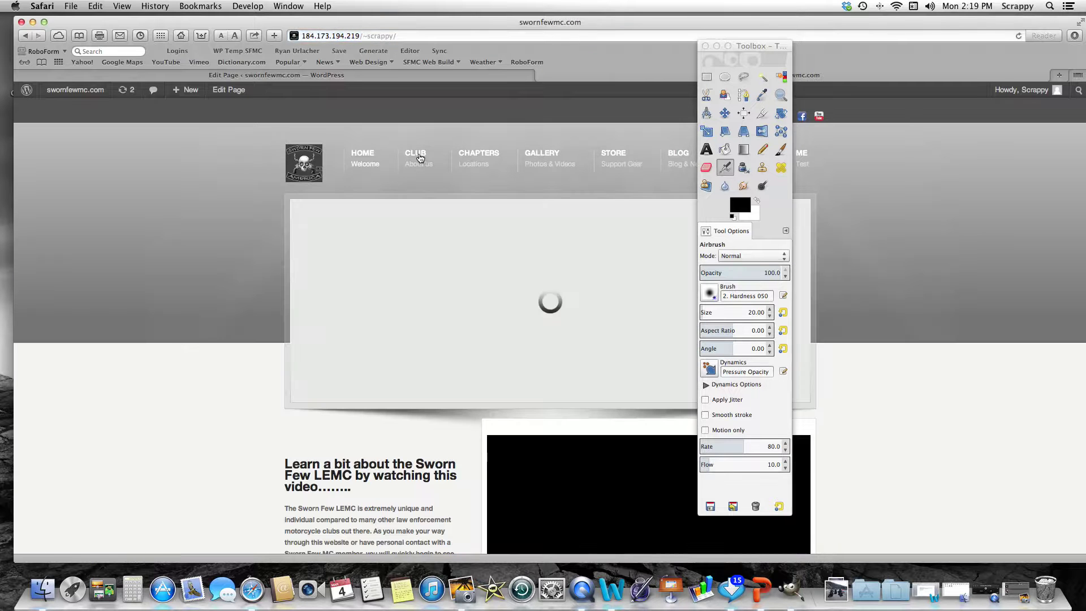
{"action": "left_click", "coordinate": [421, 162]}
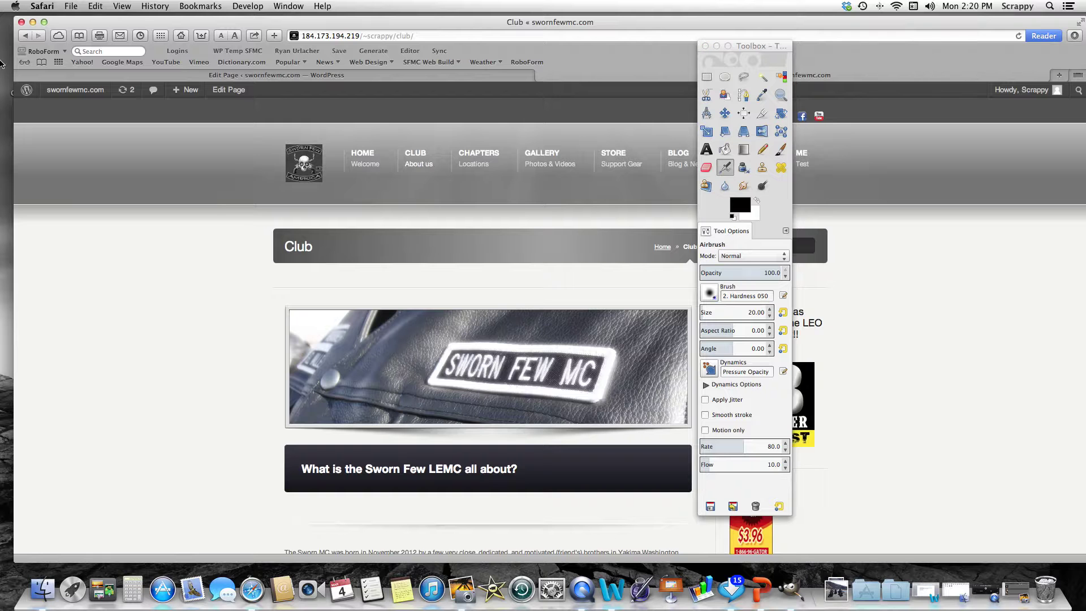
{"action": "left_click", "coordinate": [33, 22]}
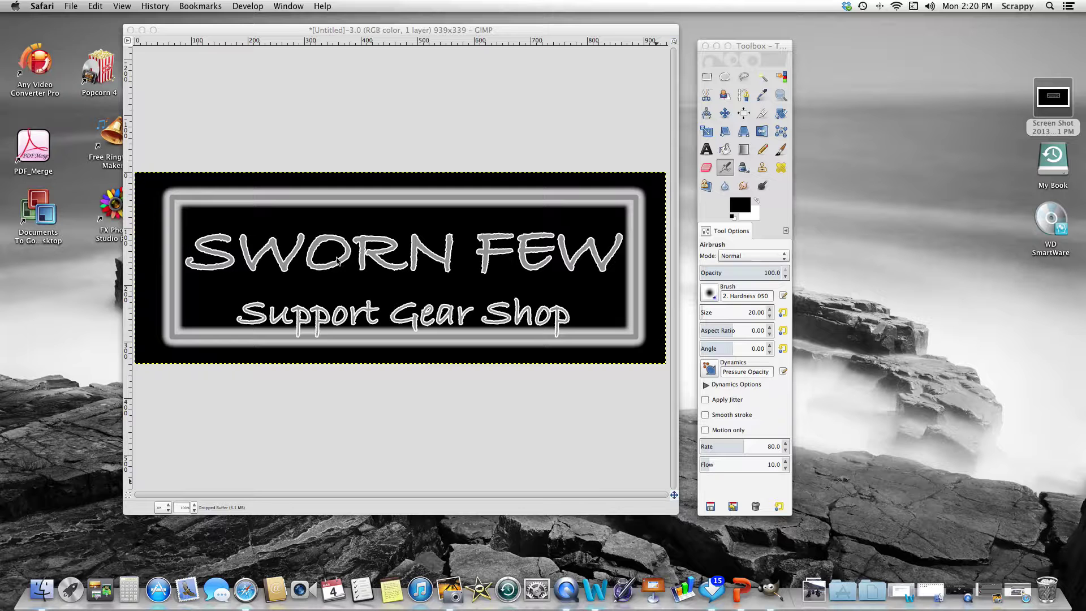
{"action": "left_click", "coordinate": [389, 588]}
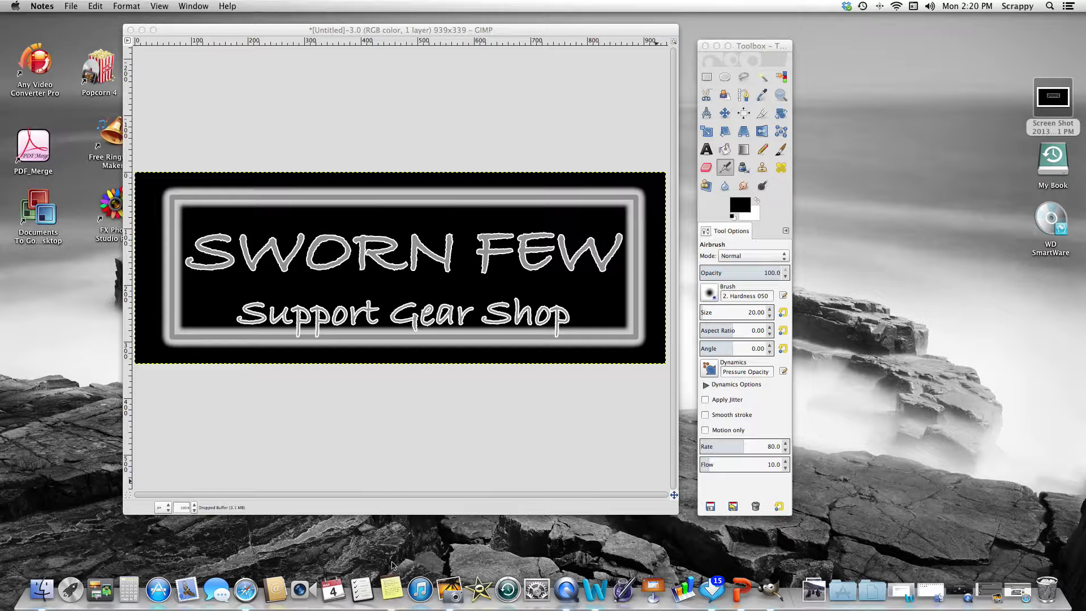
{"action": "left_click", "coordinate": [392, 591]}
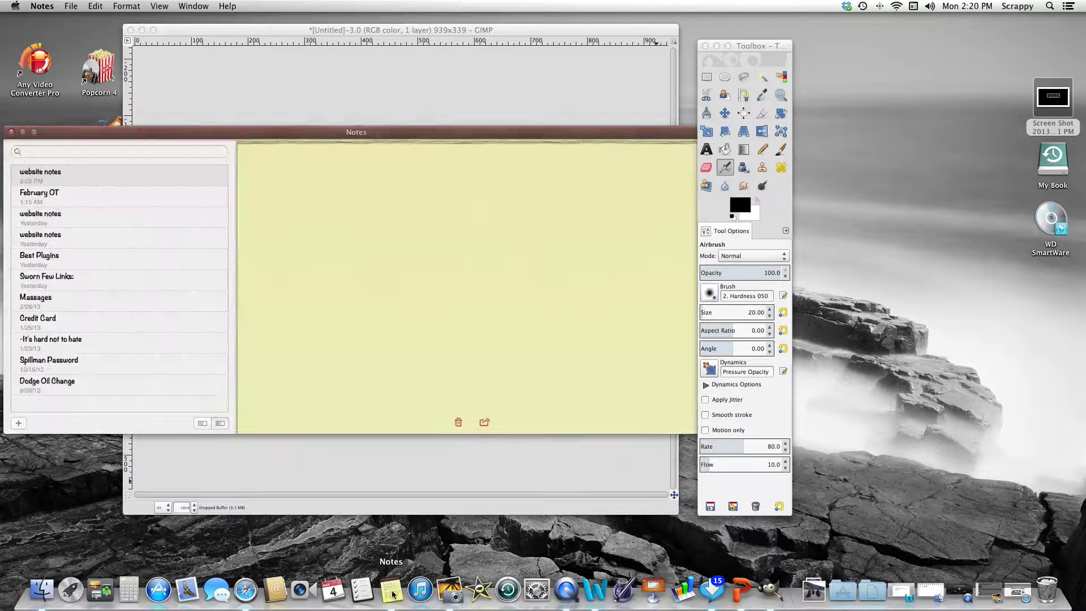
{"action": "left_click_drag", "start_coordinate": [318, 288], "coordinate": [250, 292]}
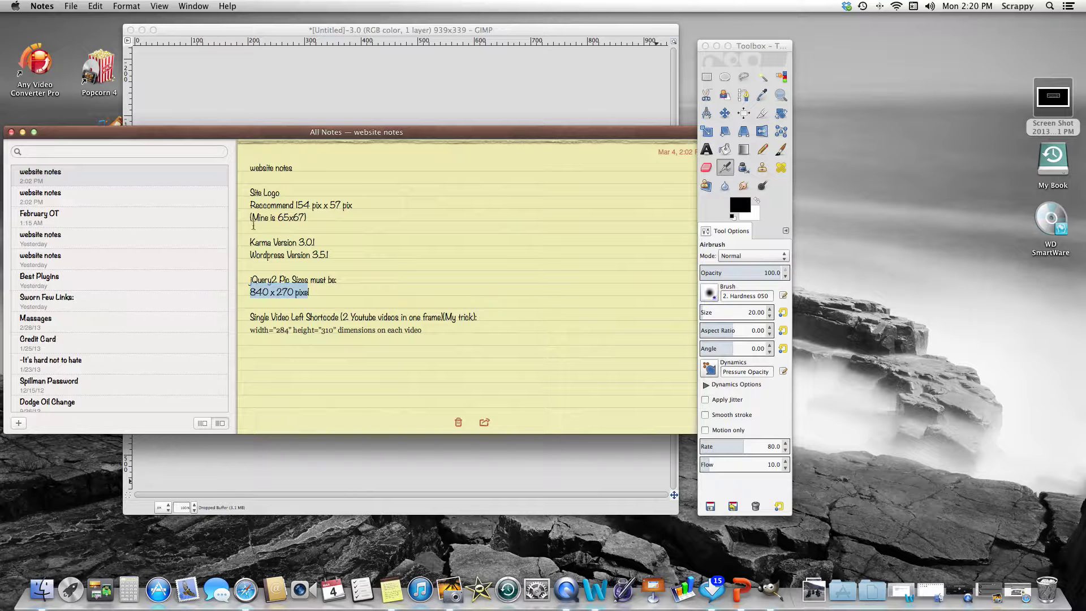
{"action": "left_click", "coordinate": [12, 133]}
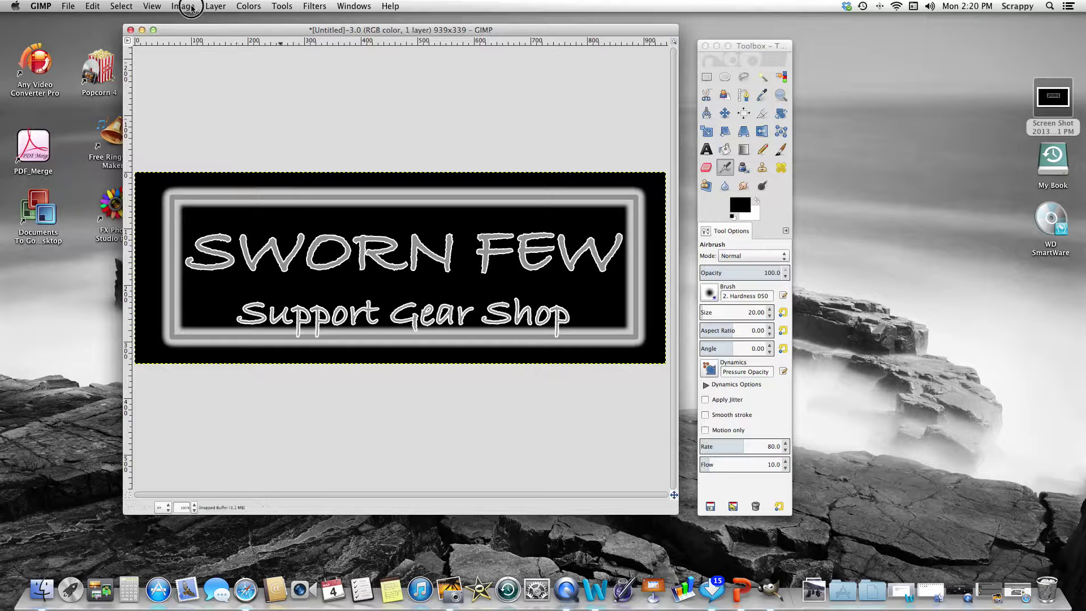
In Image > Scale Image, set the banner's width to 840 and height to 240 pixels
{"action": "left_click", "coordinate": [193, 6]}
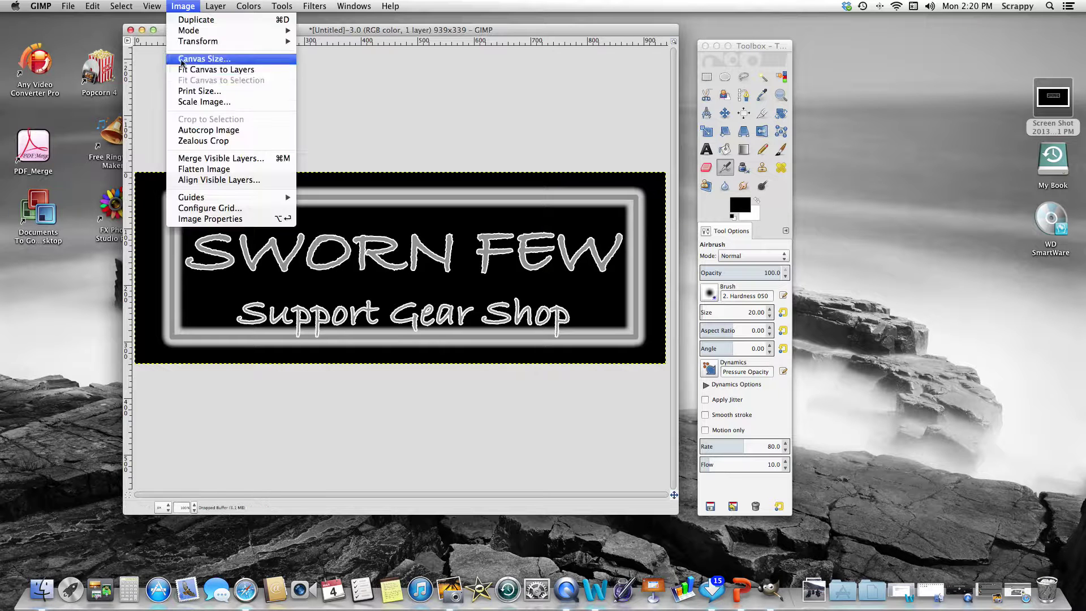
{"action": "left_click", "coordinate": [192, 103]}
{"action": "left_click_drag", "start_coordinate": [157, 23], "coordinate": [527, 256]}
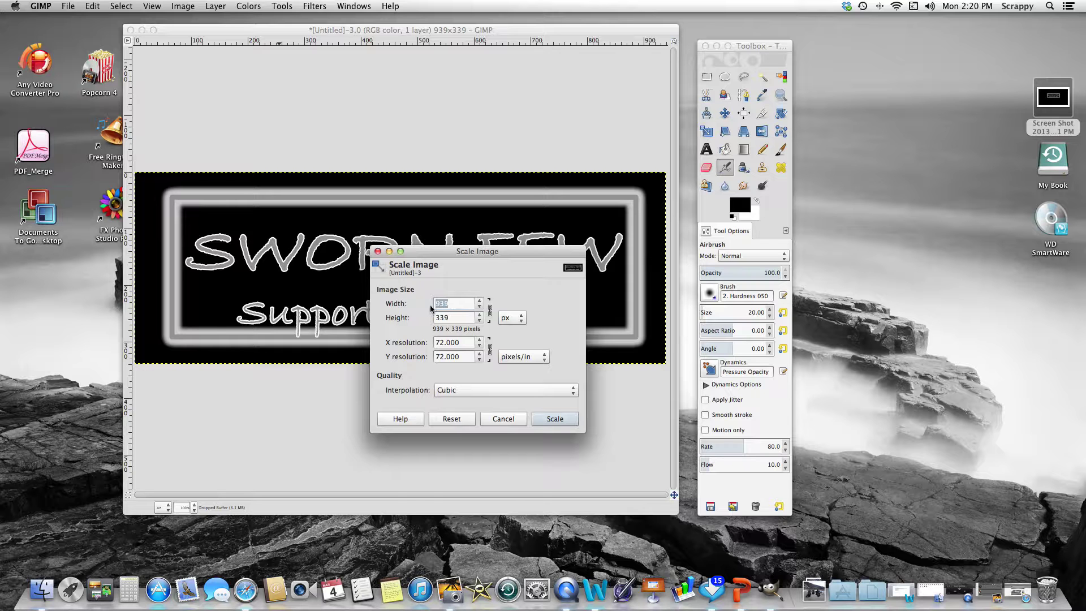
{"action": "type", "text": "8"}
{"action": "key", "text": "BackSpace"}
{"action": "type", "text": "40"}
{"action": "left_click", "coordinate": [457, 316]}
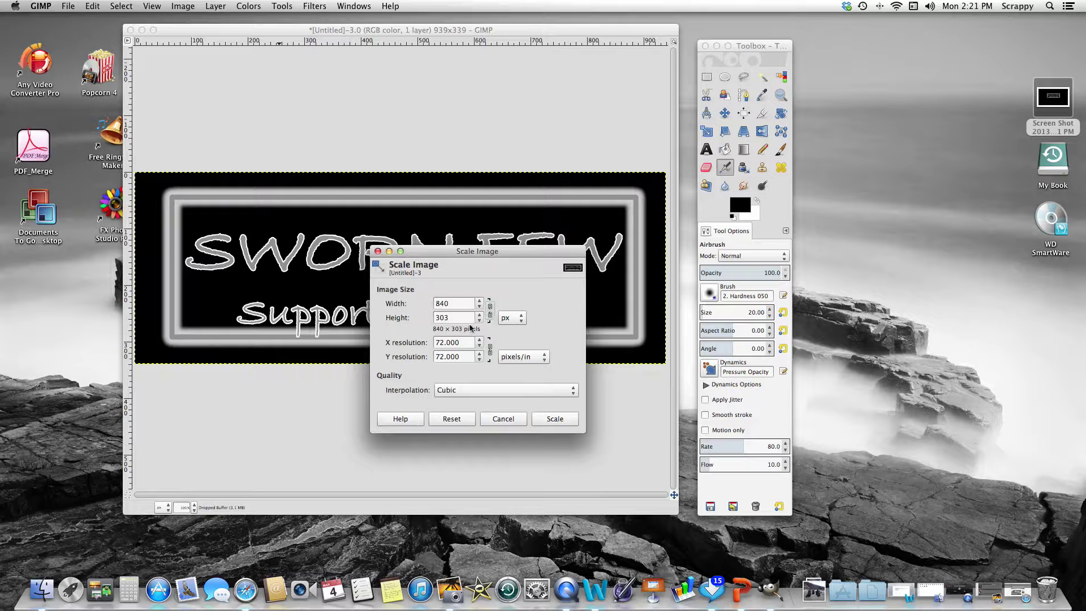
{"action": "left_click_drag", "start_coordinate": [457, 318], "coordinate": [434, 314]}
{"action": "type", "text": "2"}
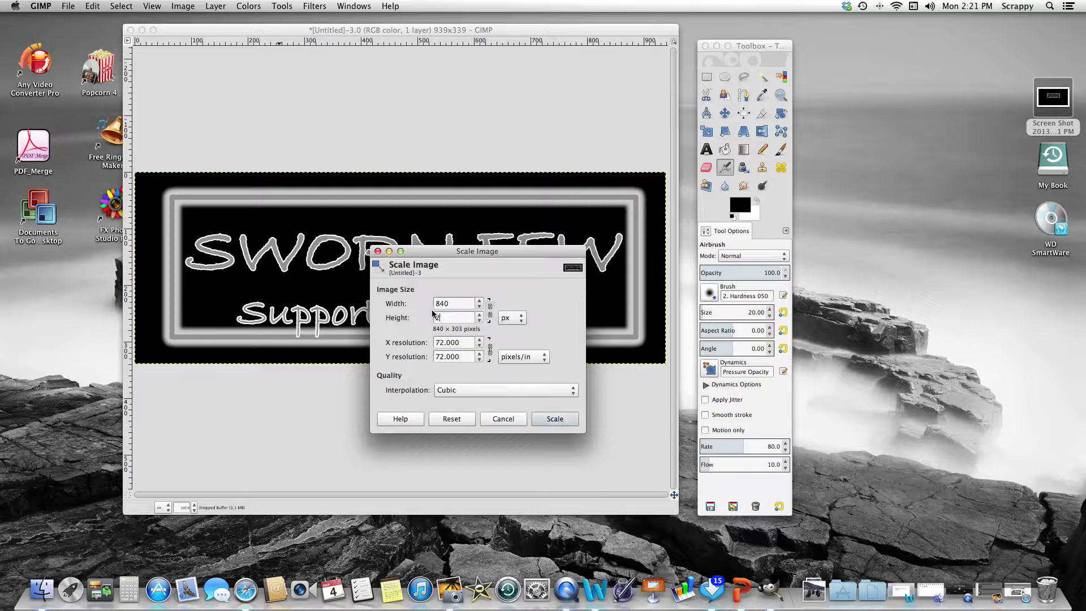
{"action": "type", "text": "40"}
{"action": "key", "text": "Tab"}
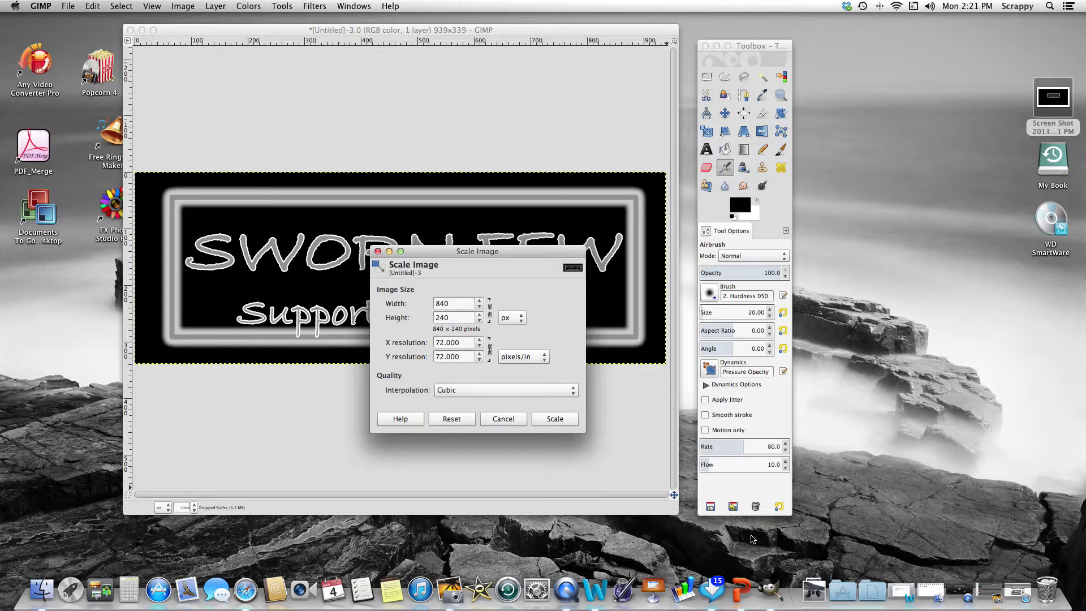
Move Gear Shop.png from Downloads to the Trash, then apply the 840 × 240 scale
{"action": "left_click", "coordinate": [920, 599]}
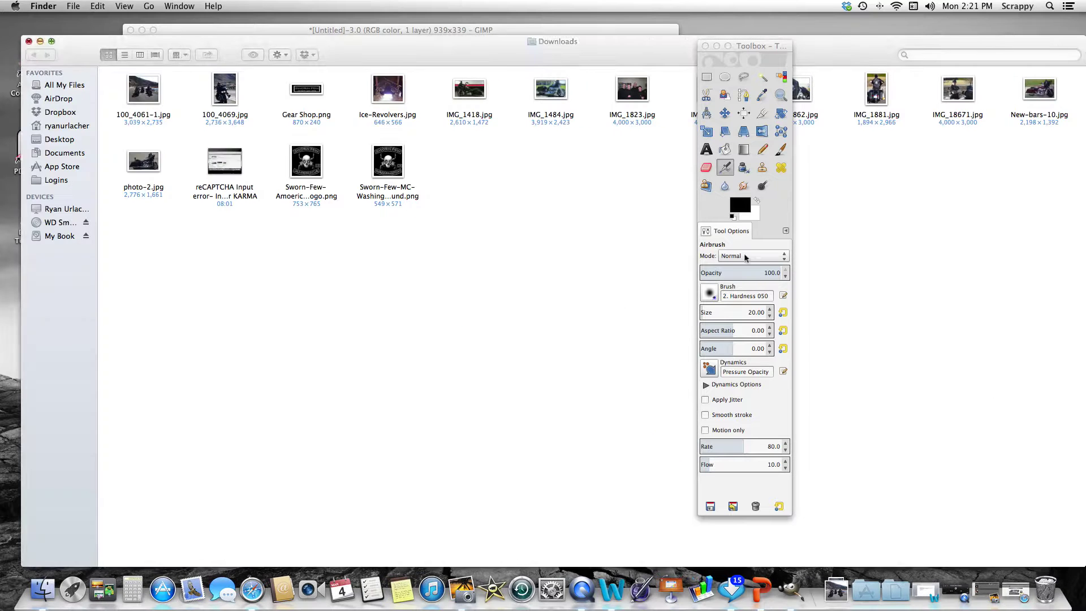
{"action": "left_click", "coordinate": [305, 91]}
{"action": "left_click_drag", "start_coordinate": [306, 91], "coordinate": [1046, 588]}
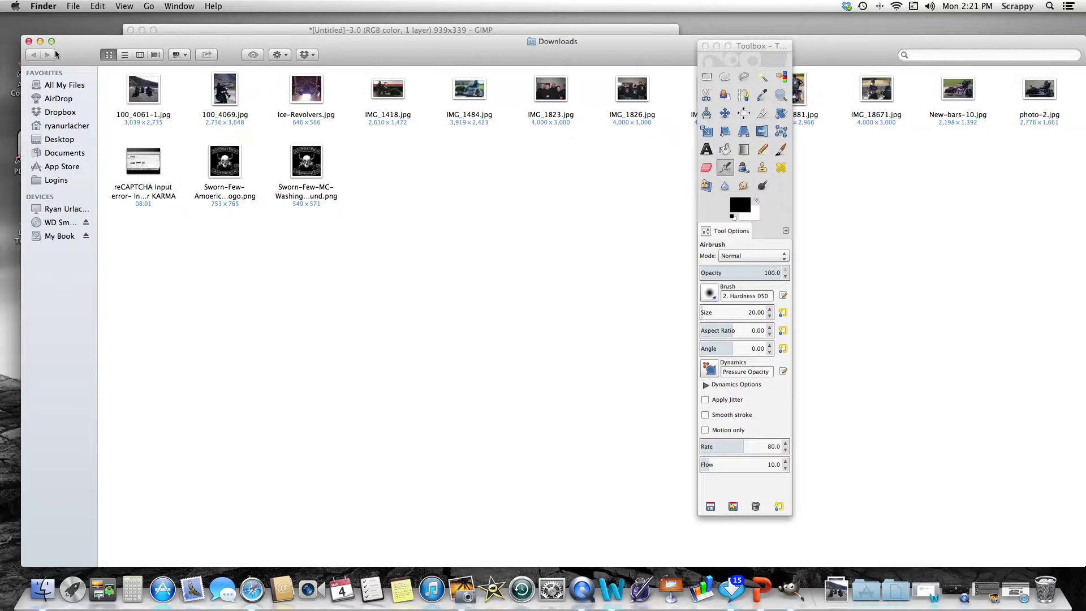
{"action": "left_click", "coordinate": [39, 42]}
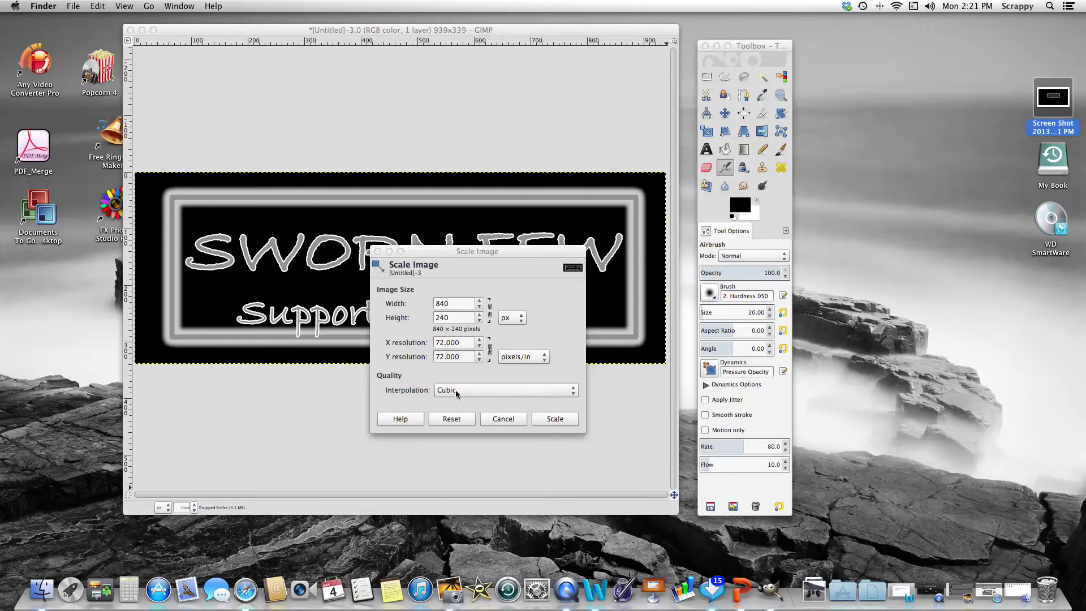
{"action": "left_click", "coordinate": [552, 423]}
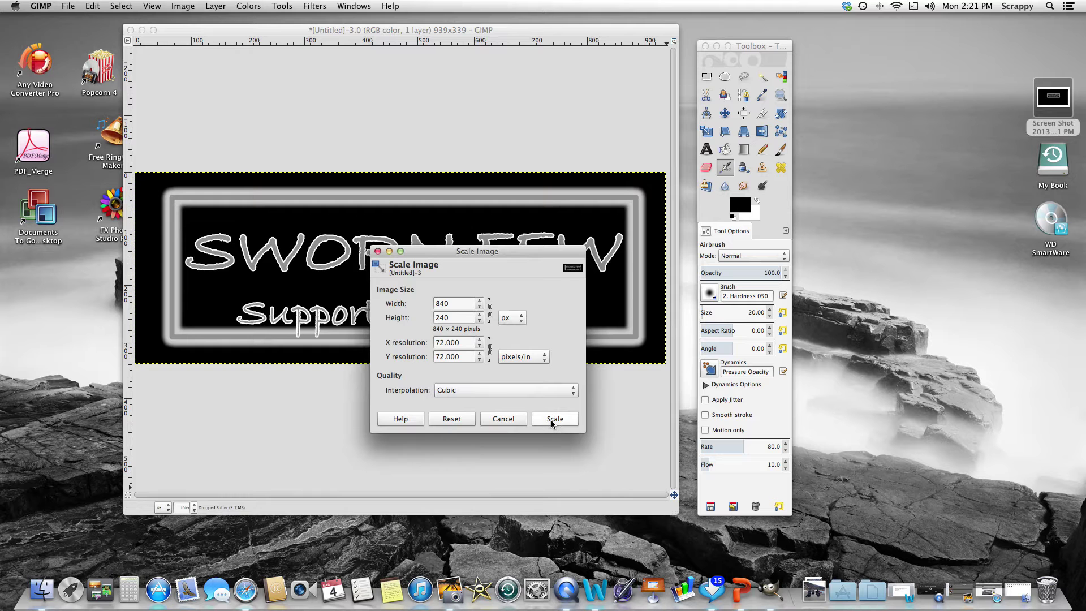
{"action": "left_click", "coordinate": [553, 420]}
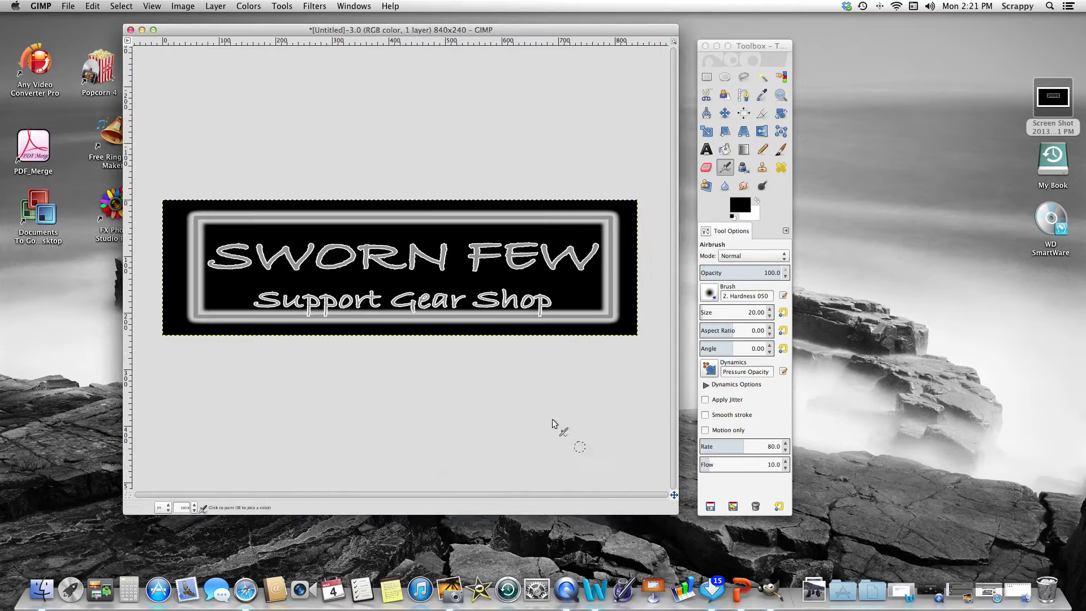
Start exporting the banner and choose the Downloads folder as the destination
{"action": "left_click", "coordinate": [68, 7]}
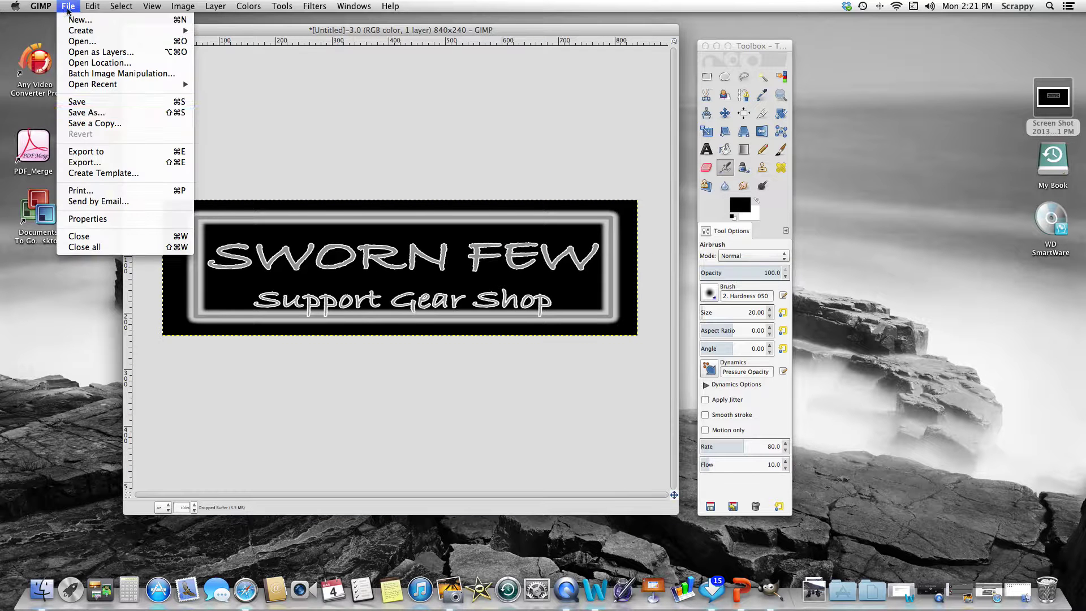
{"action": "left_click", "coordinate": [86, 163]}
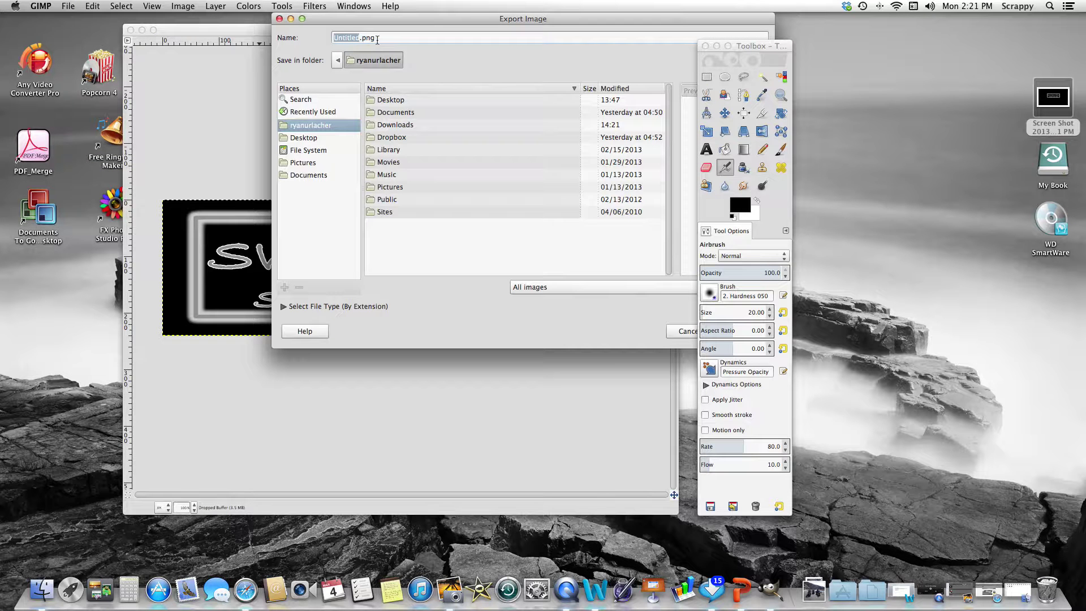
{"action": "left_click_drag", "start_coordinate": [475, 22], "coordinate": [336, 25]}
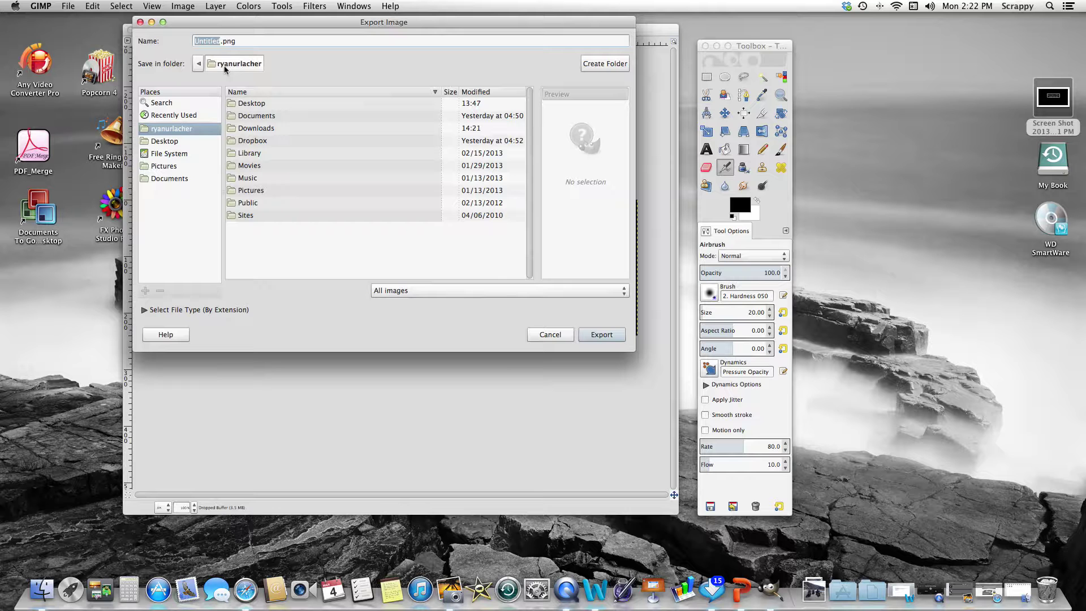
{"action": "left_click", "coordinate": [243, 129]}
{"action": "double_click", "coordinate": [242, 129]}
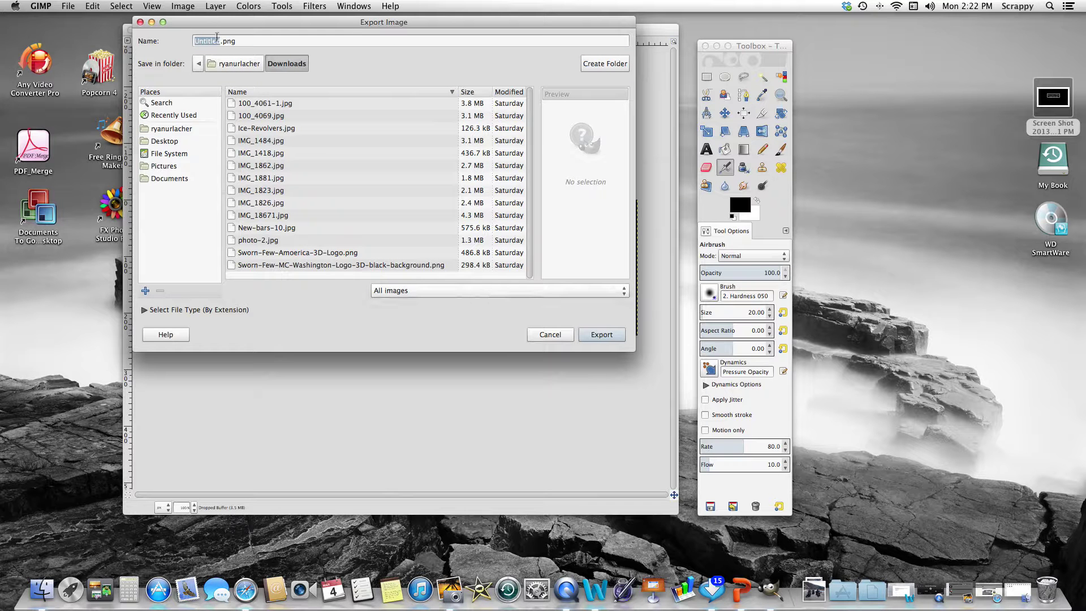
Name the file Gear Shop.png and export it with the default PNG options
{"action": "left_click", "coordinate": [215, 41]}
{"action": "key", "text": "BackSpace"}
{"action": "key", "text": "BackSpace"}
{"action": "key", "text": "BackSpace"}
{"action": "key", "text": "BackSpace"}
{"action": "key", "text": "BackSpace"}
{"action": "key", "text": "BackSpace"}
{"action": "key", "text": "BackSpace"}
{"action": "key", "text": "BackSpace"}
{"action": "type", "text": "g"}
{"action": "key", "text": "BackSpace"}
{"action": "type", "text": "Gear Shop"}
{"action": "left_click", "coordinate": [592, 336]}
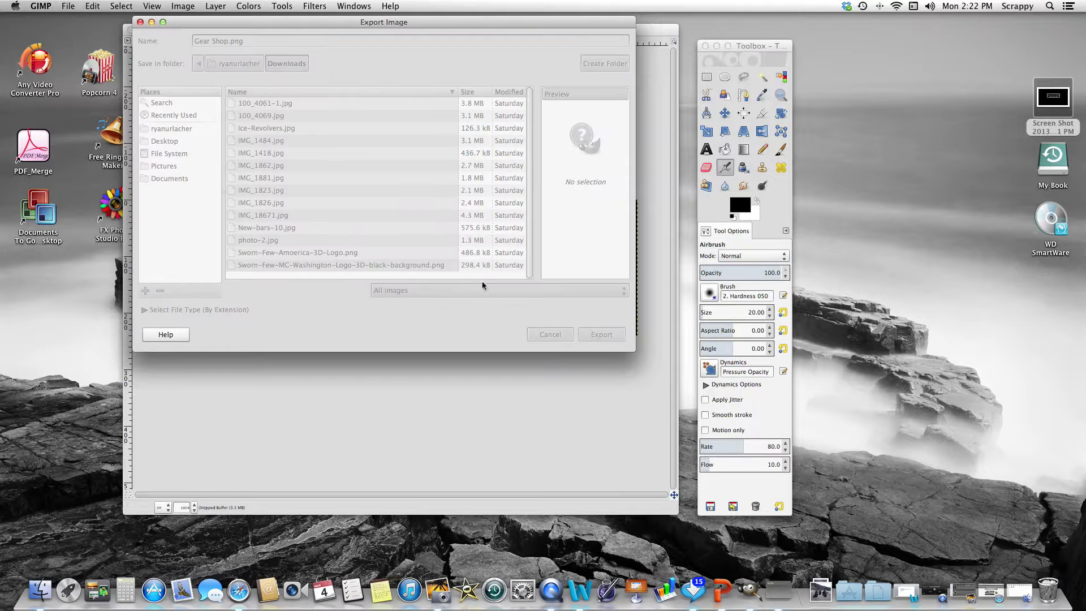
{"action": "left_click_drag", "start_coordinate": [108, 19], "coordinate": [199, 51]}
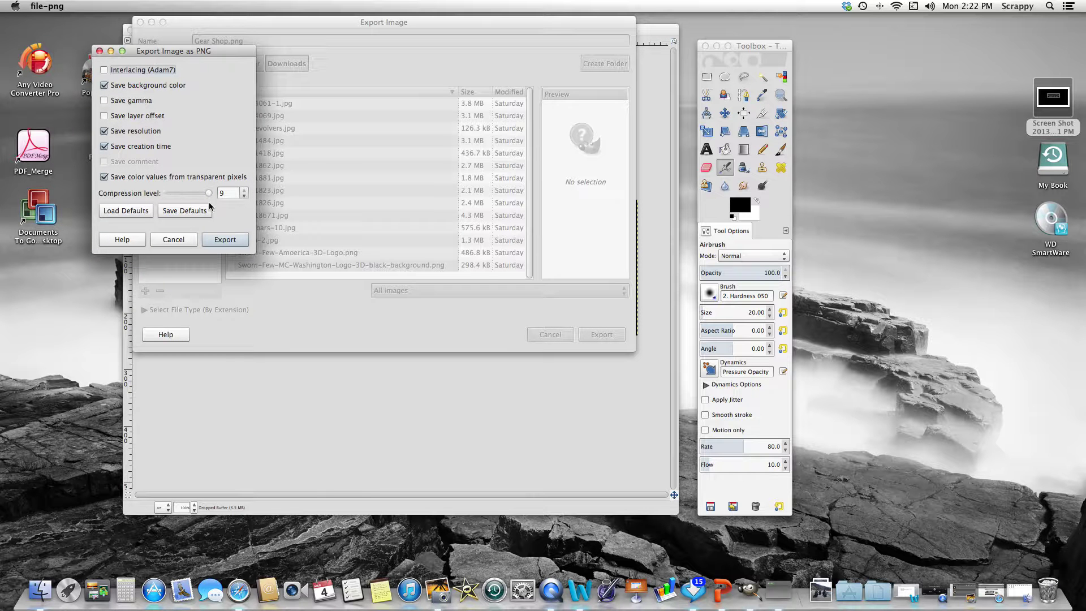
{"action": "left_click", "coordinate": [224, 239]}
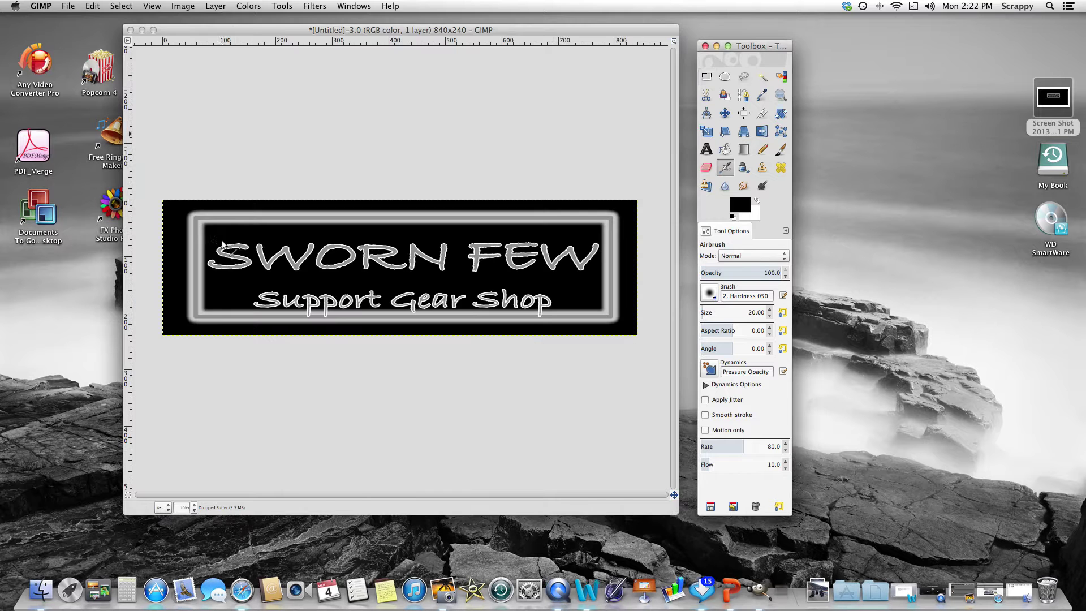
{"action": "left_click", "coordinate": [141, 30]}
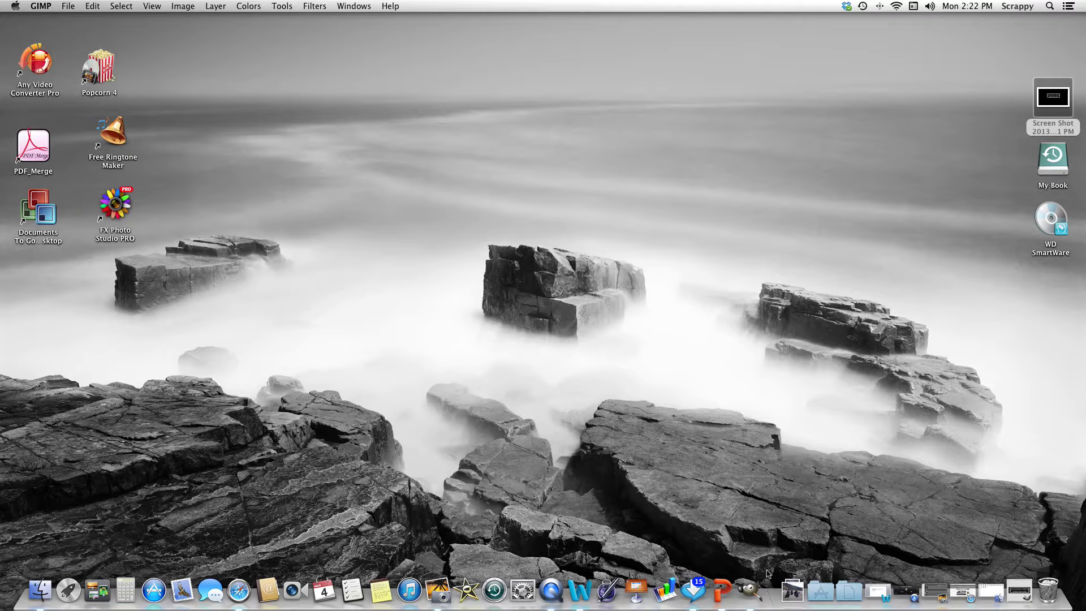
{"action": "left_click", "coordinate": [991, 592]}
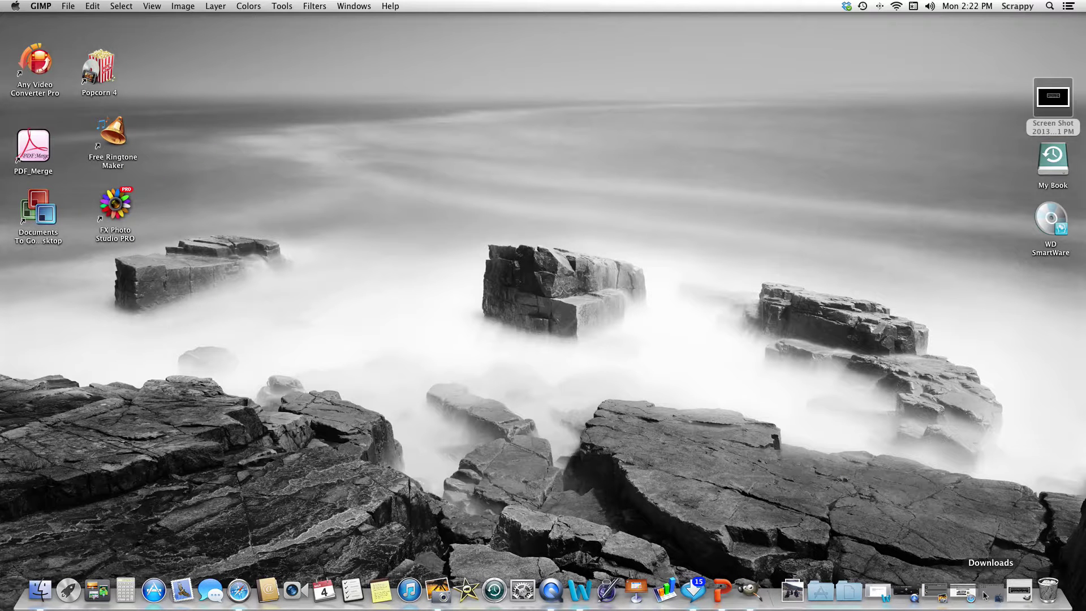
{"action": "left_click", "coordinate": [306, 96]}
{"action": "key", "text": "space"}
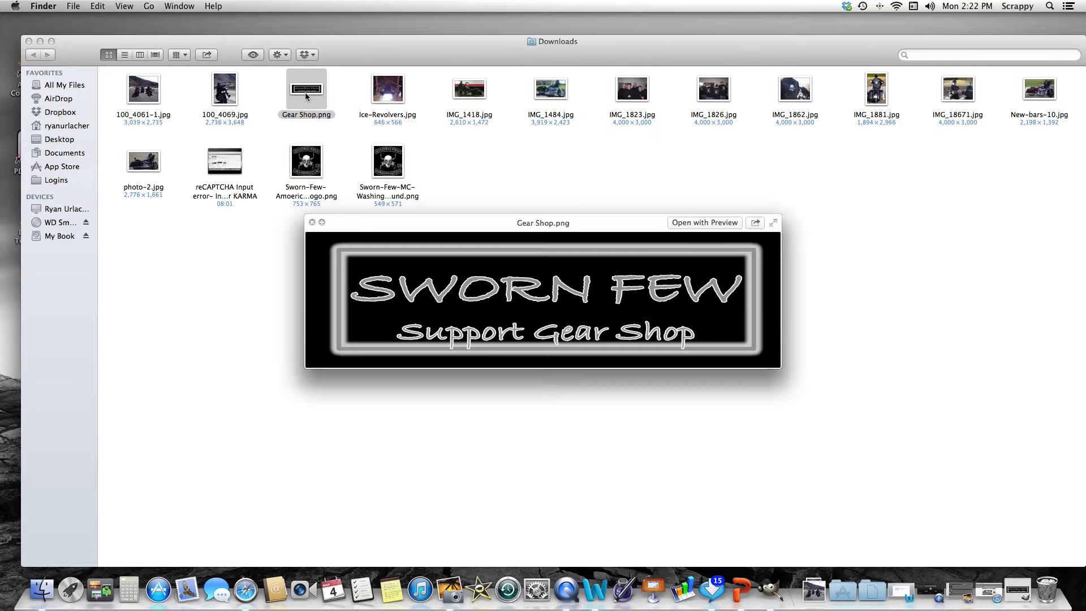
{"action": "key", "text": "space"}
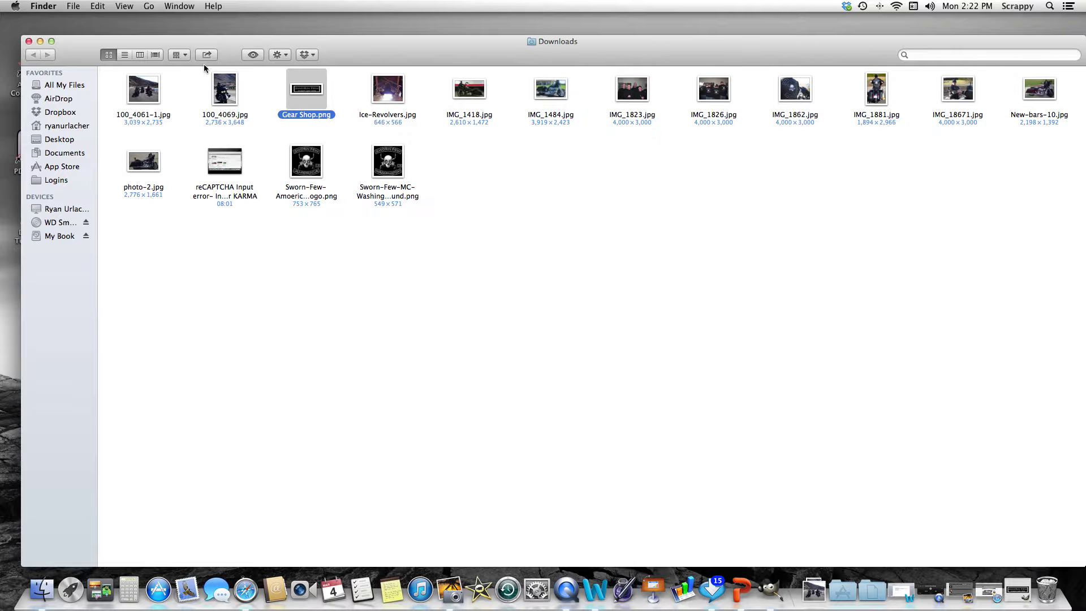
{"action": "left_click", "coordinate": [41, 42]}
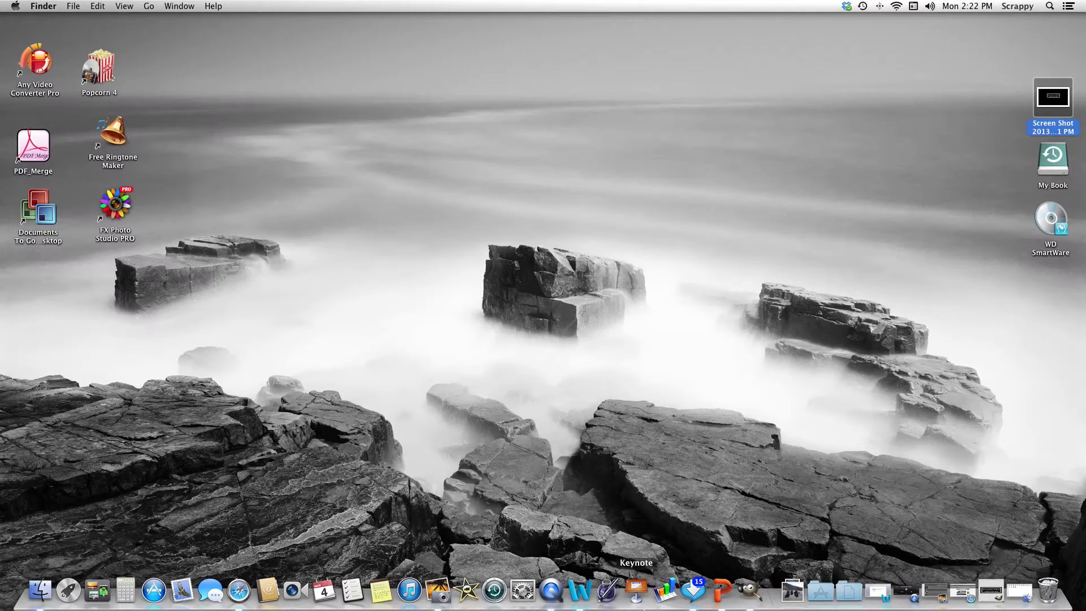
{"action": "left_click", "coordinate": [983, 594]}
Open the Store page editor and place the caret inside the empty image_path quotes
{"action": "left_click", "coordinate": [251, 146]}
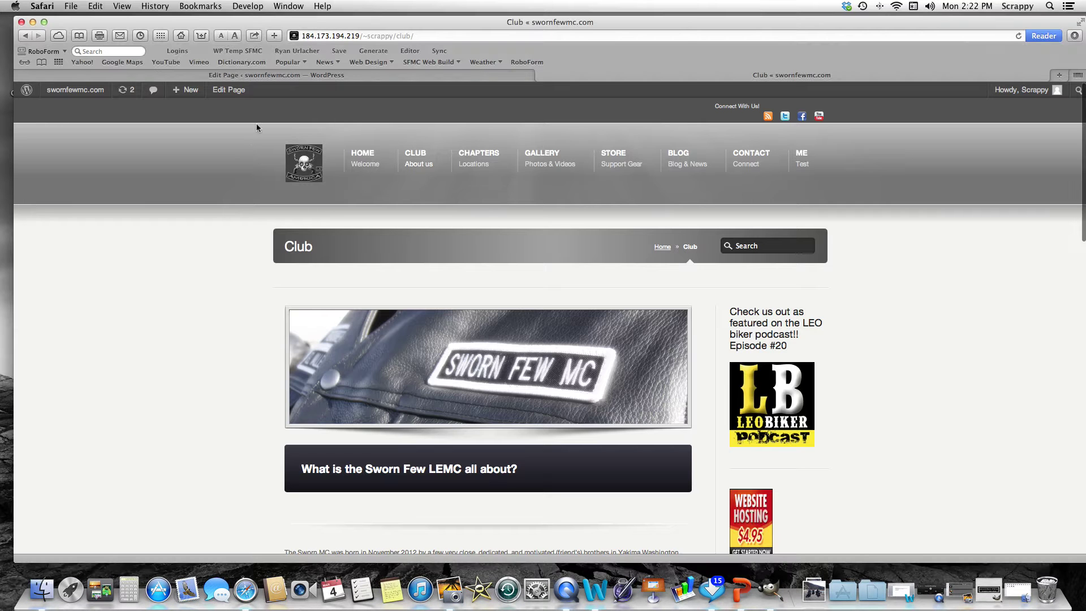
{"action": "left_click", "coordinate": [611, 158]}
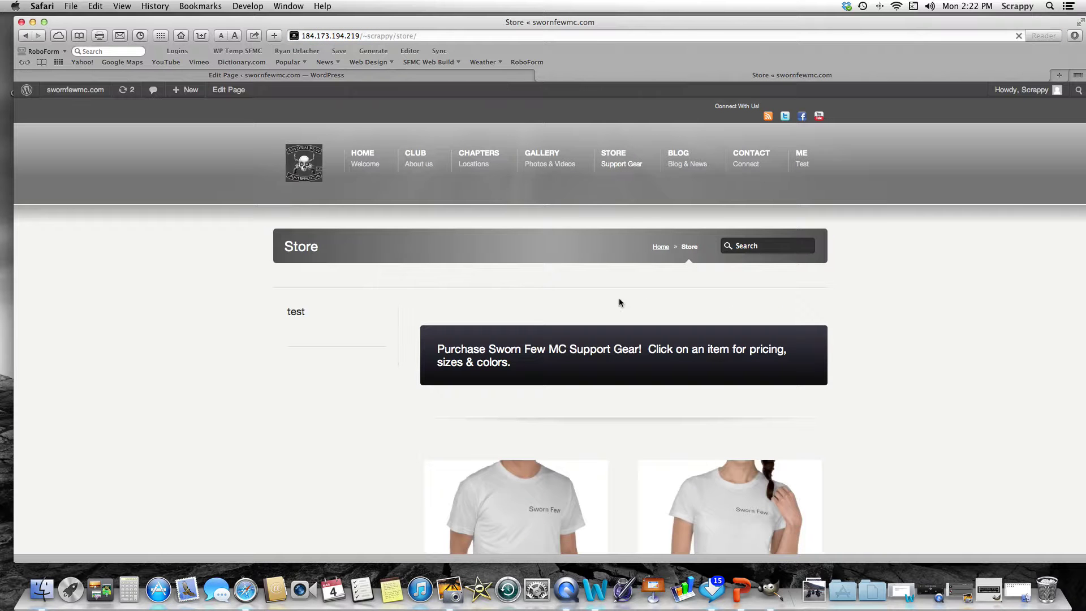
{"action": "left_click", "coordinate": [292, 78]}
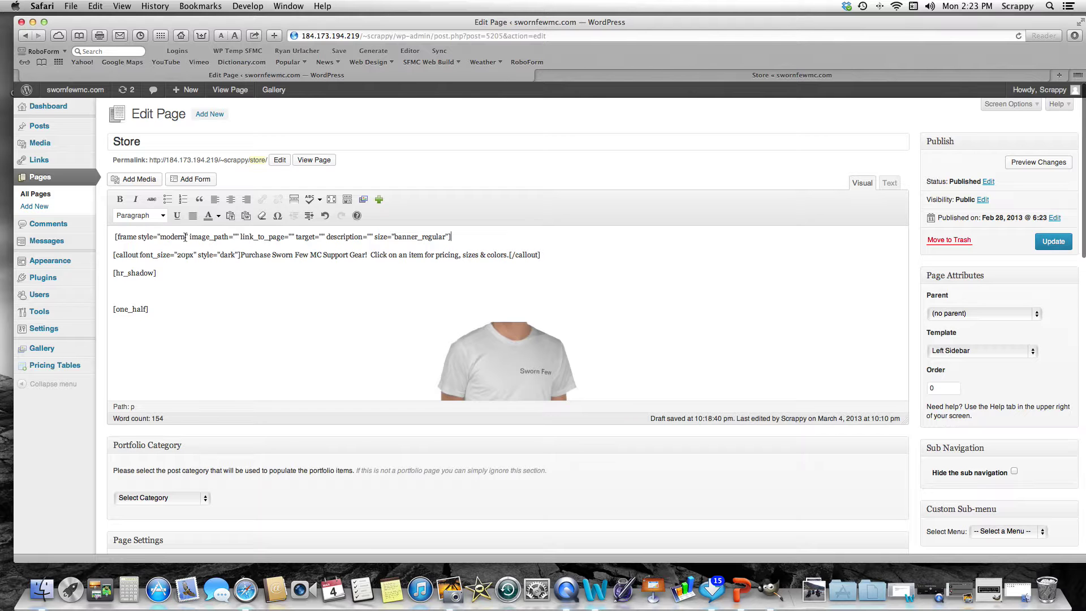
{"action": "left_click", "coordinate": [238, 237]}
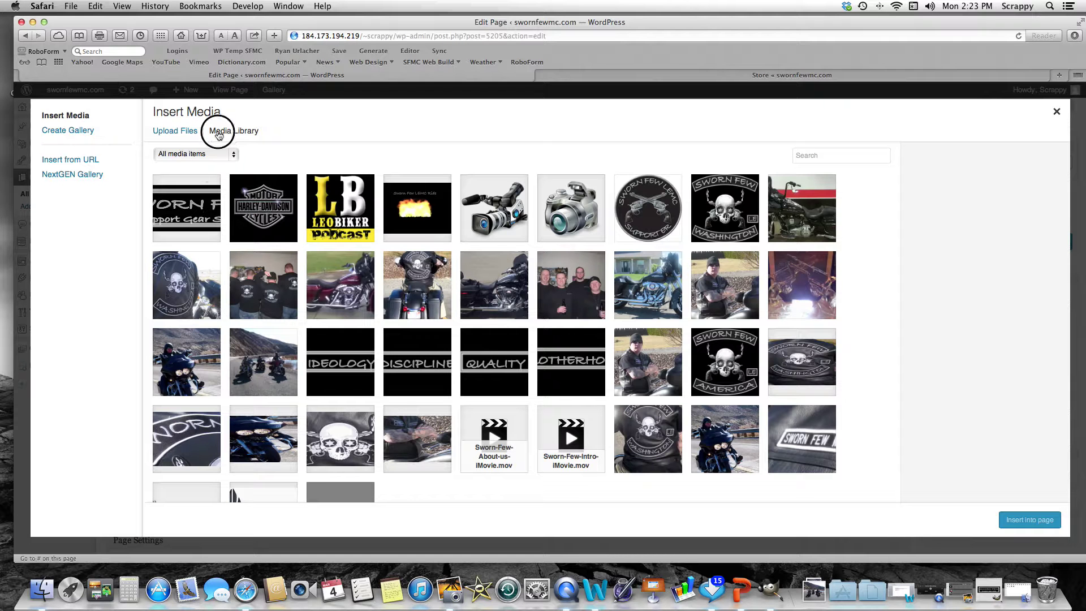
Upload Gear Shop.png from Downloads, then close the Insert Media dialog
{"action": "left_click", "coordinate": [198, 132]}
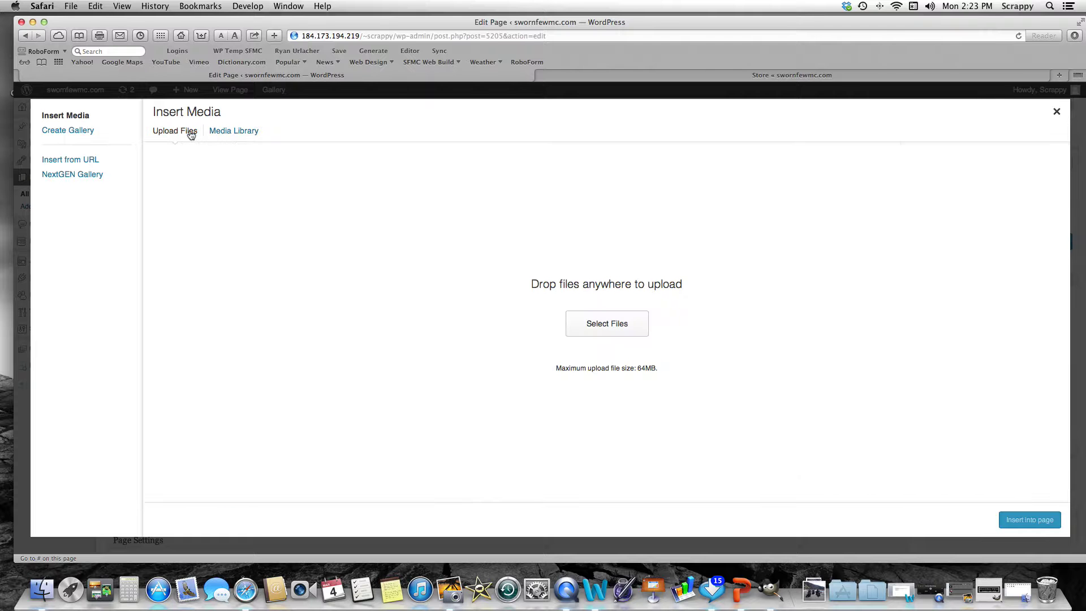
{"action": "left_click", "coordinate": [601, 332]}
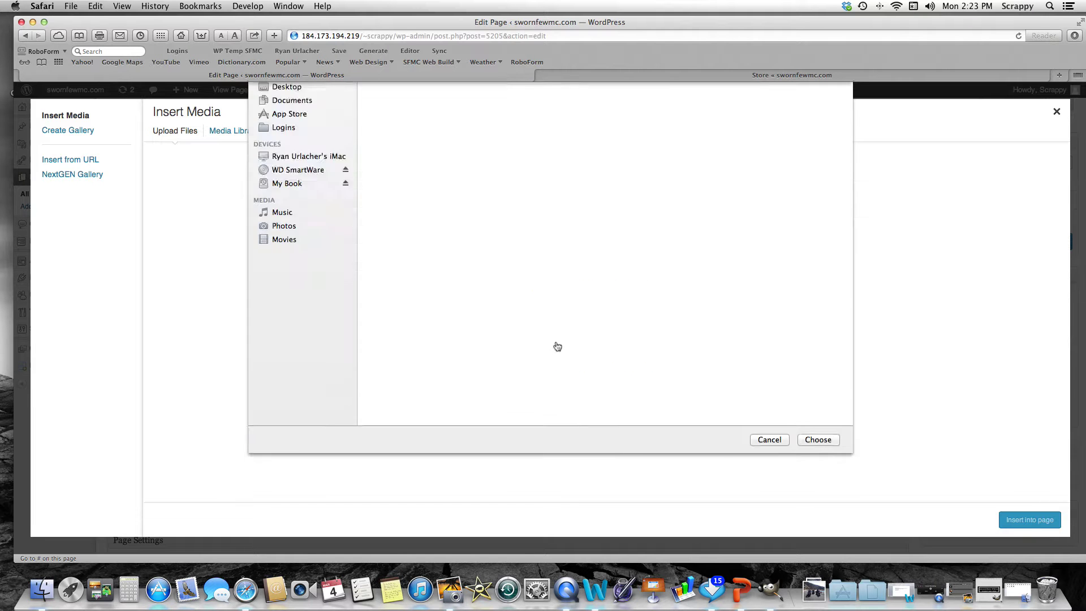
{"action": "left_click", "coordinate": [572, 131]}
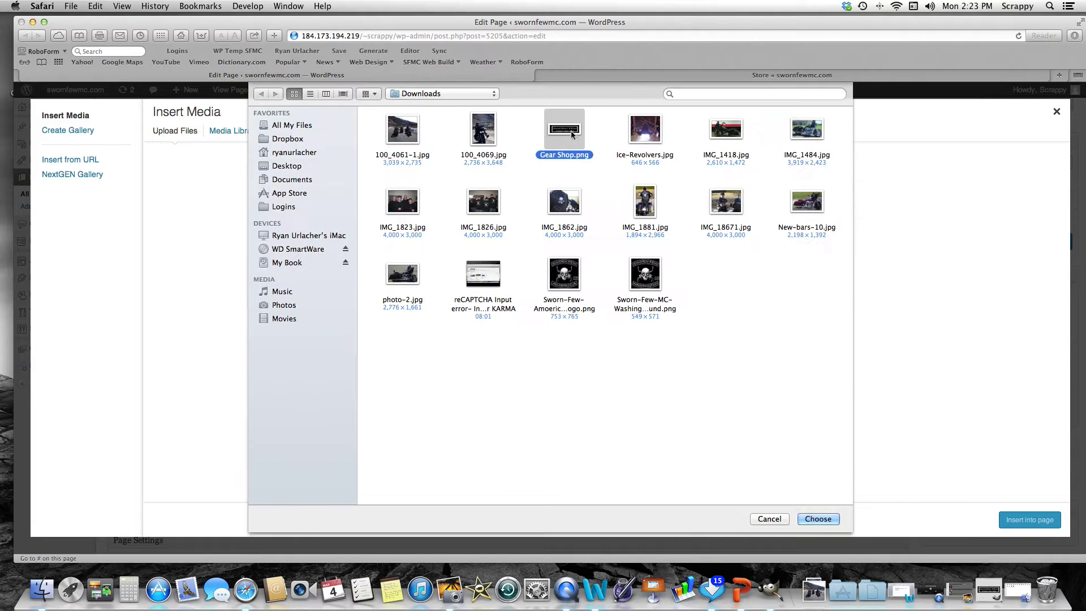
{"action": "left_click", "coordinate": [817, 519]}
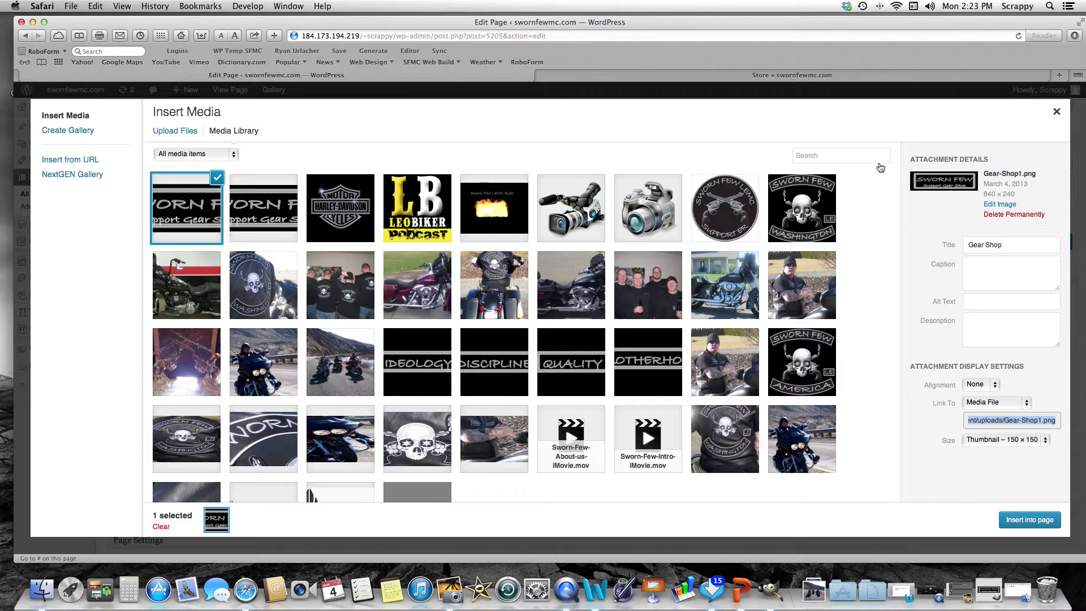
{"action": "key", "text": "Escape"}
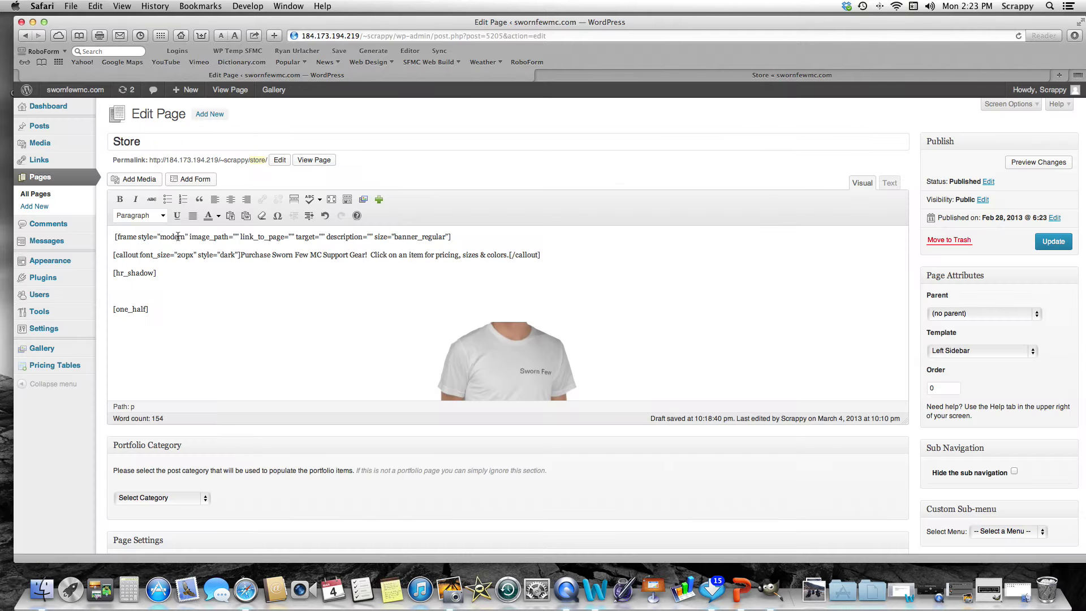
Paste the Gear-Shop1.png URL into image_path, update the page, and view the live Store page
{"action": "left_click", "coordinate": [235, 237]}
{"action": "type", "text": "http://184.173.194.219/~scrappy/wp-content/uploads/Gear-Shop1.png"}
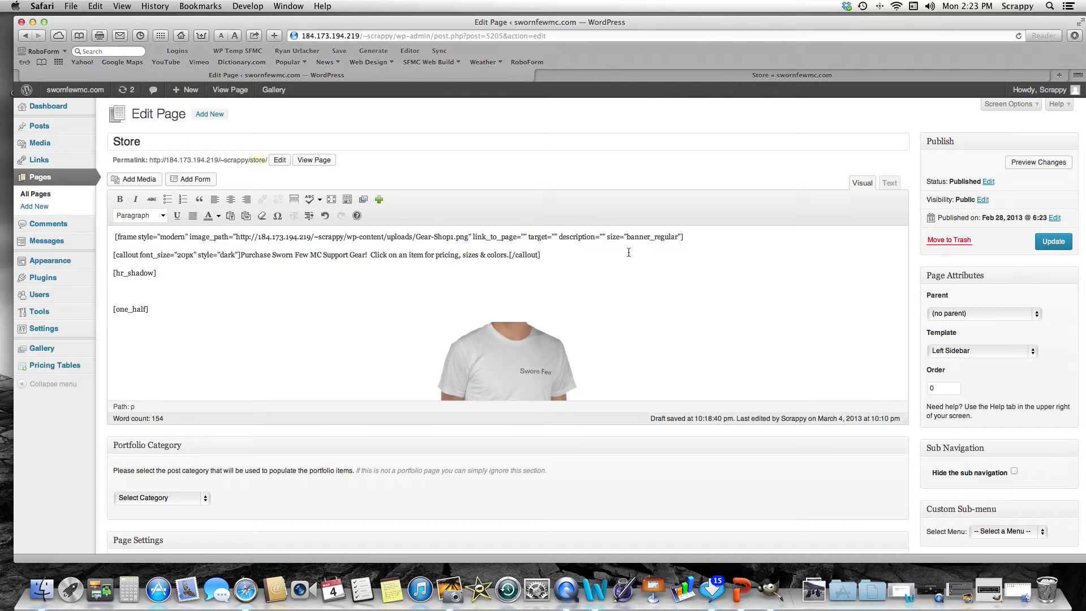
{"action": "left_click", "coordinate": [1048, 242]}
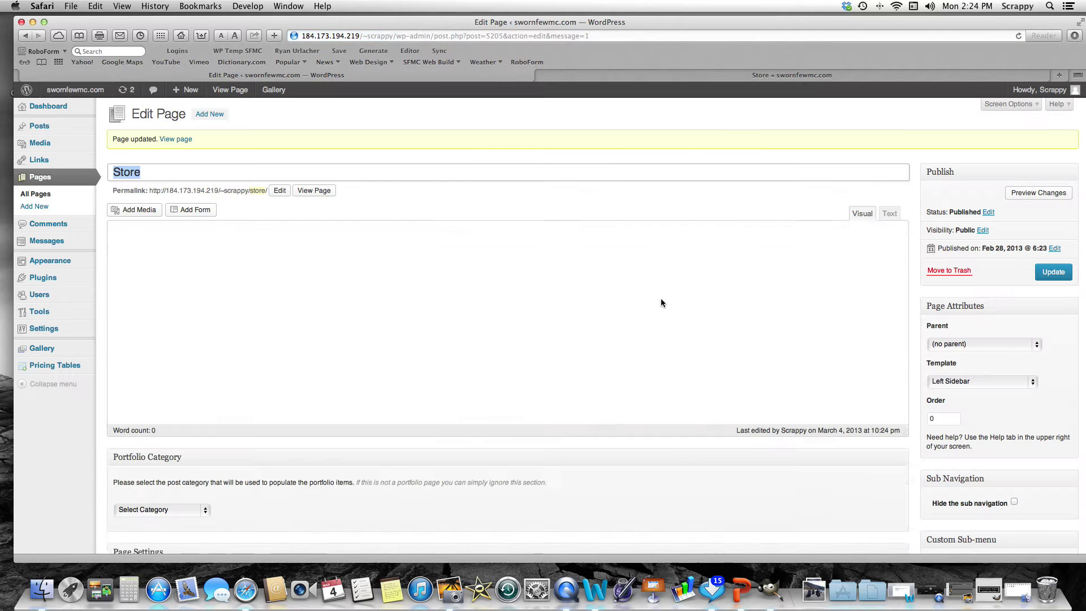
{"action": "left_click", "coordinate": [743, 78]}
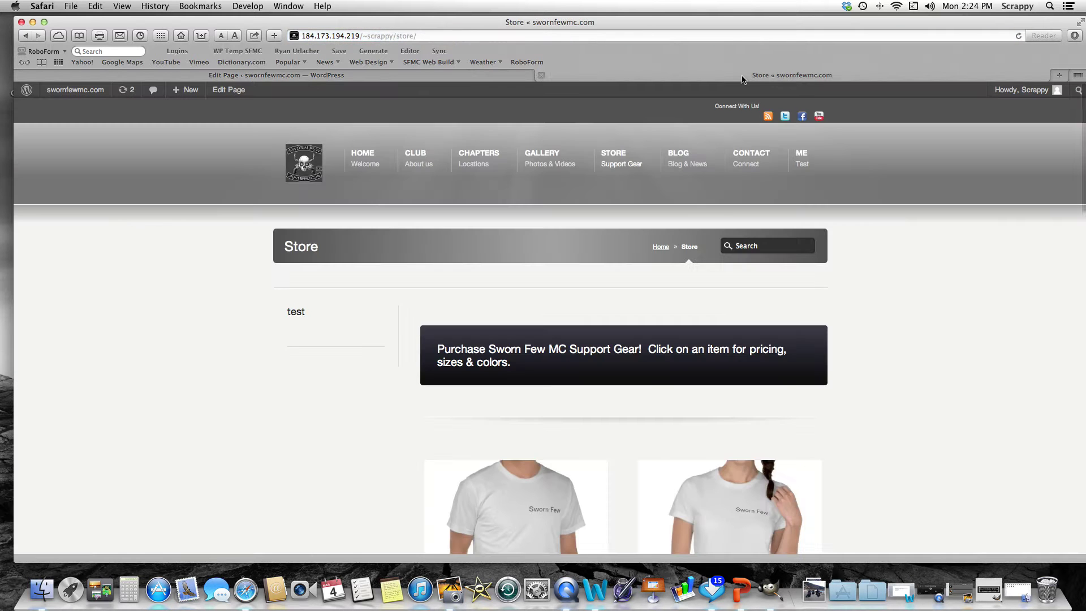
Reload the live Store page and scroll to check the Gear Shop banner above the callout
{"action": "left_click", "coordinate": [1018, 36]}
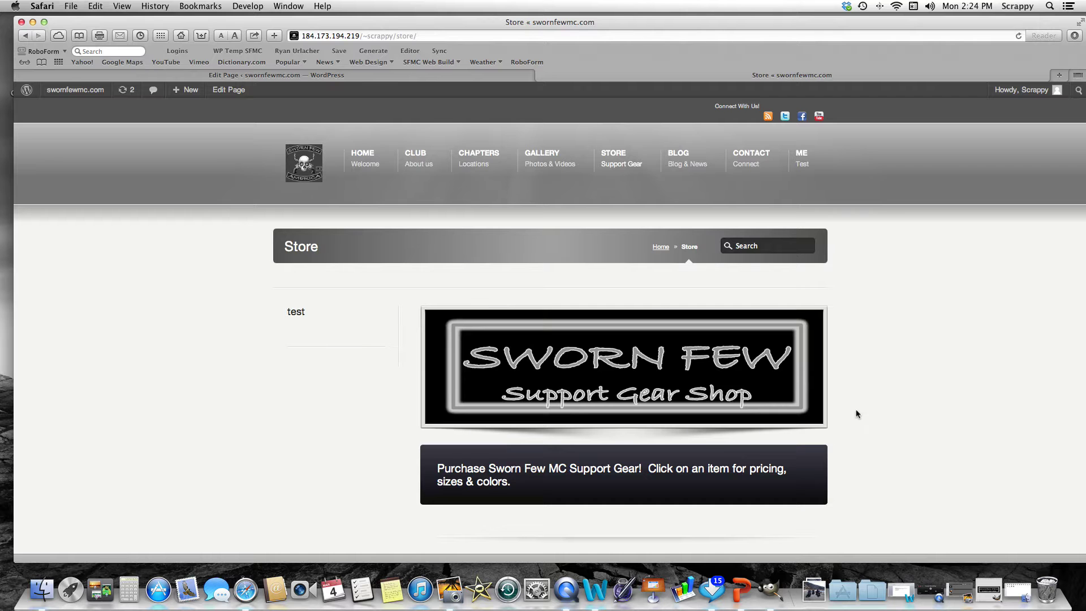
{"action": "scroll", "coordinate": [863, 432], "scroll_direction": "down", "scroll_amount": 1}
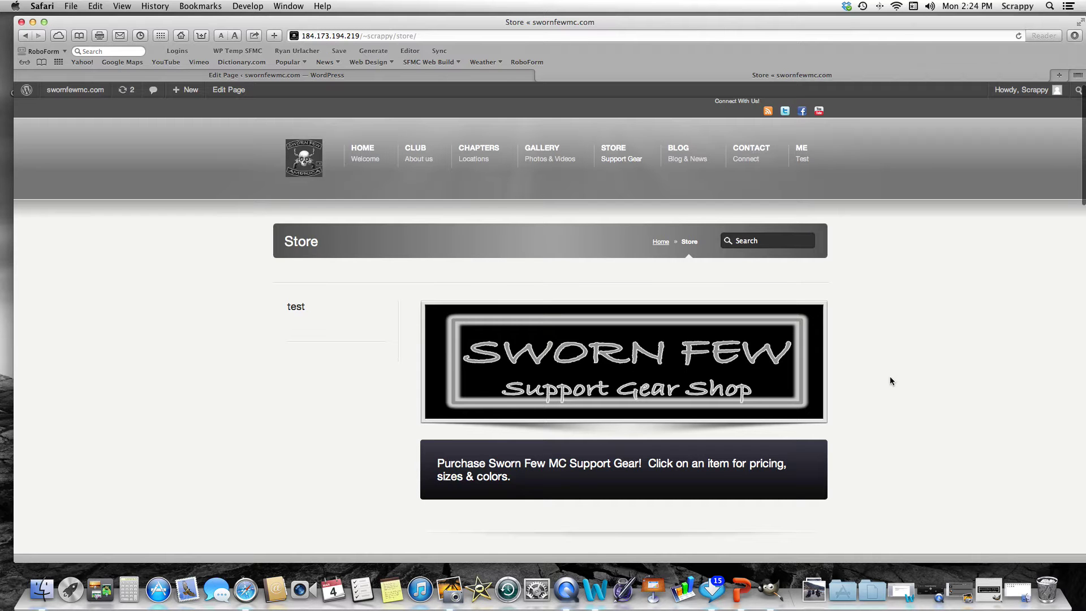
{"action": "scroll", "coordinate": [889, 385], "scroll_direction": "down", "scroll_amount": 2}
{"action": "scroll", "coordinate": [133, 371], "scroll_direction": "down", "scroll_amount": 1}
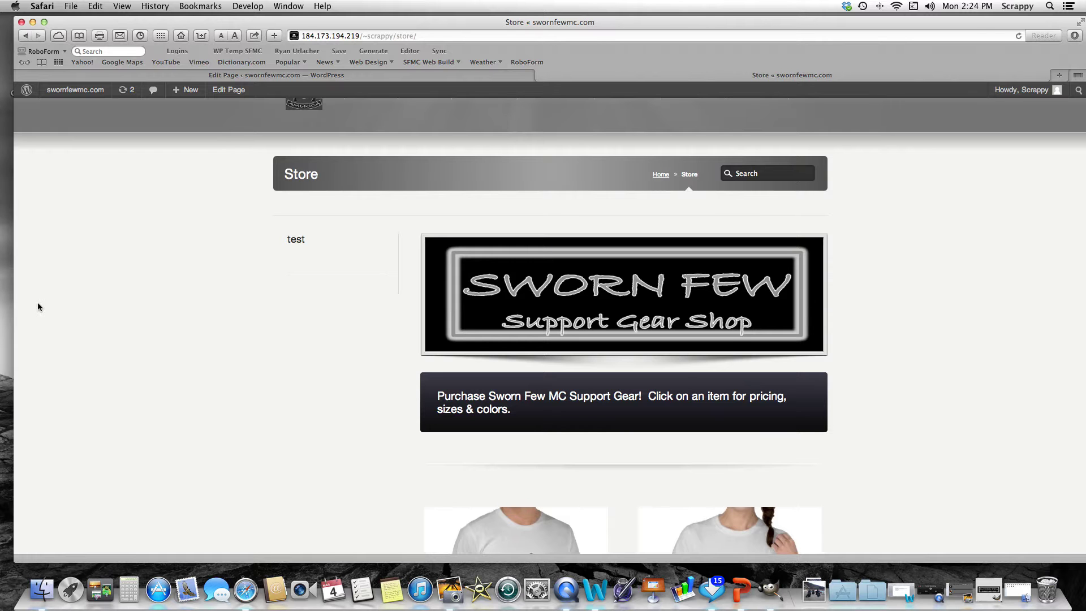
{"action": "scroll", "coordinate": [37, 306], "scroll_direction": "up", "scroll_amount": 2}
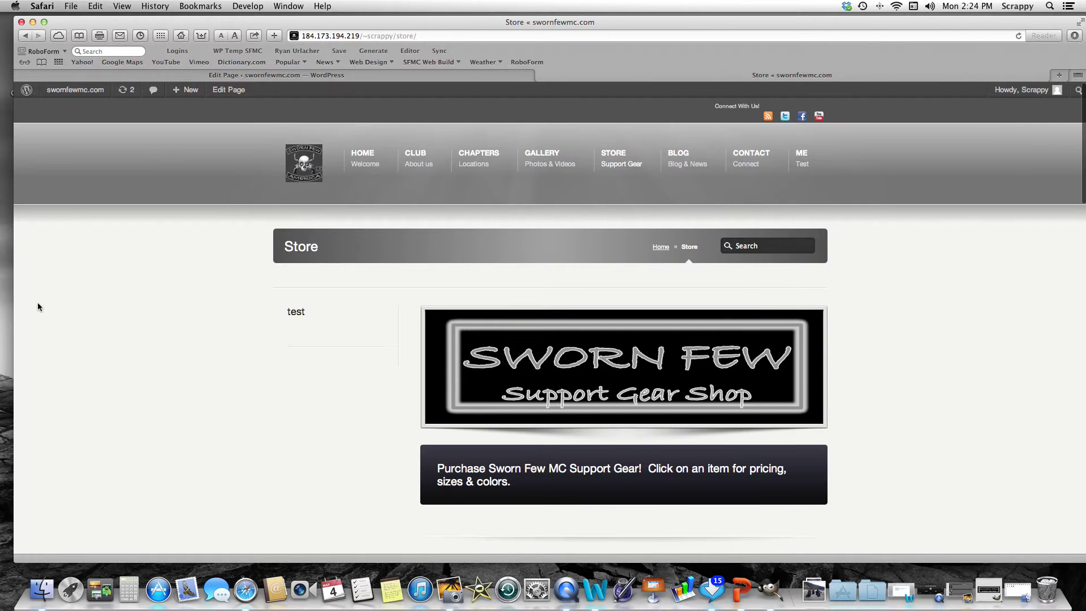
{"action": "scroll", "coordinate": [37, 302], "scroll_direction": "up", "scroll_amount": 3}
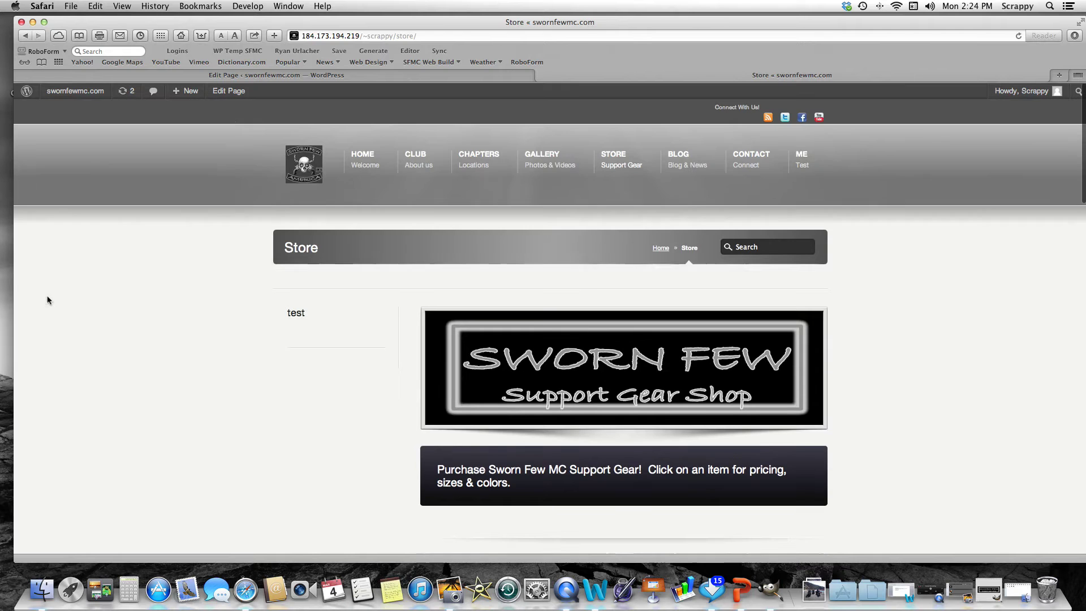